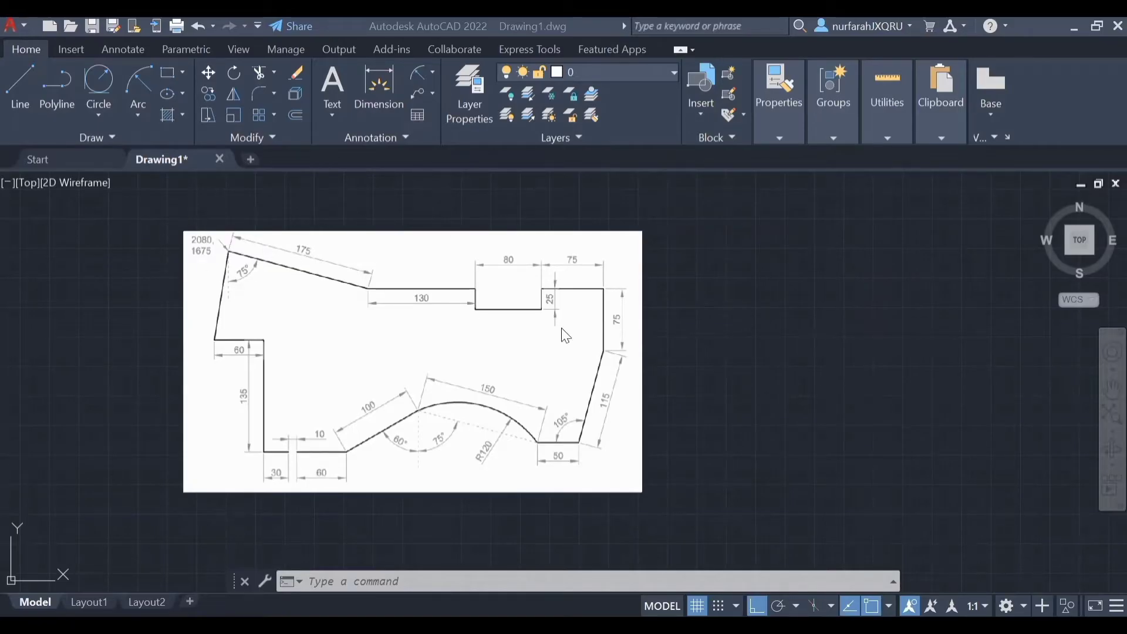
Start a LINE with its first point entered at 2080,1675
text(L)
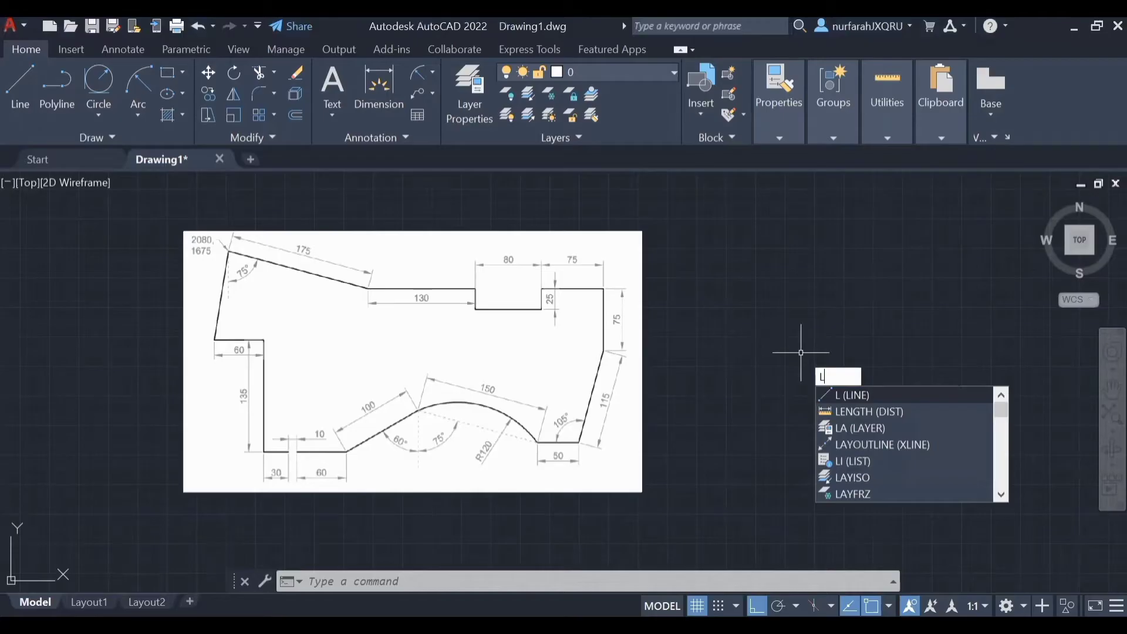
key(Return)
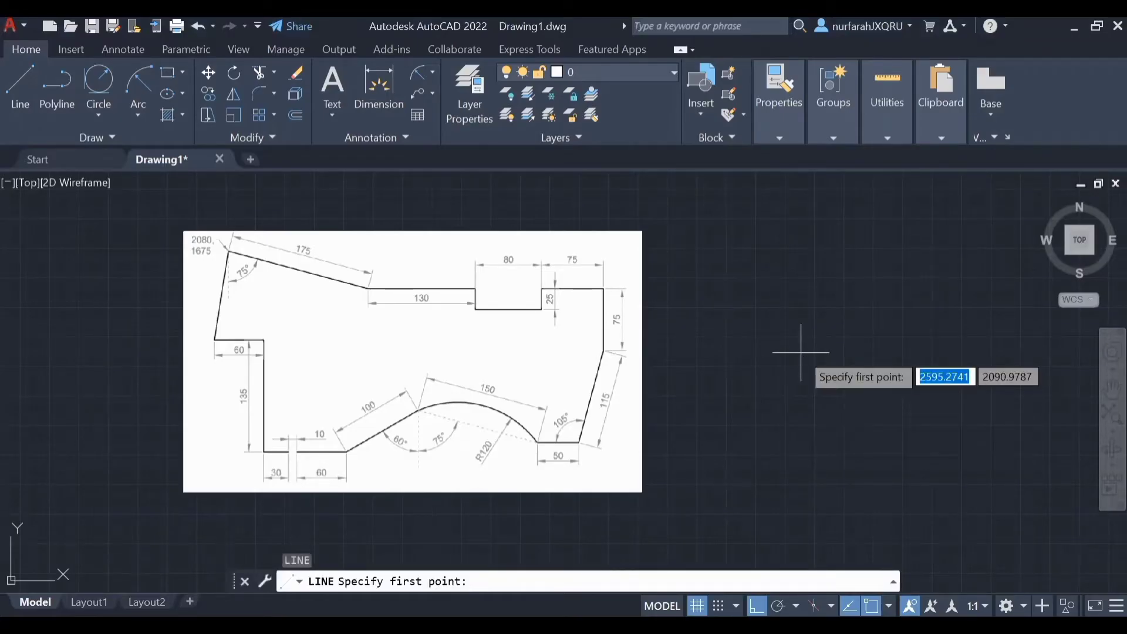
text(2080)
key(Tab)
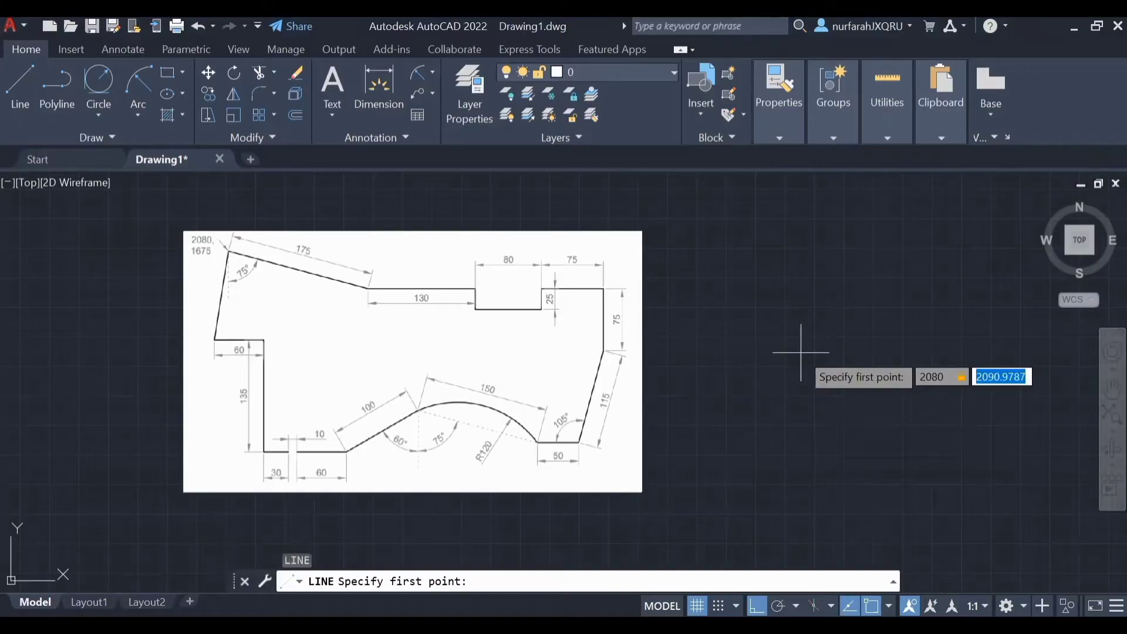
text(1675)
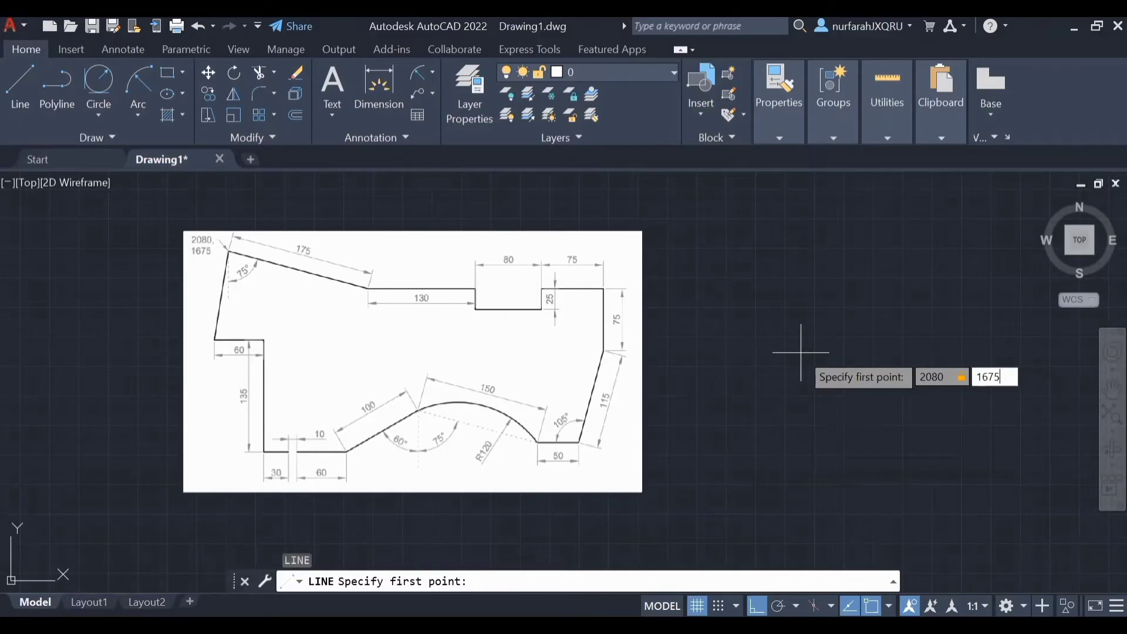
Confirm the start point and draw a 175-unit edge at 15° with Ortho off
key(Return)
middle_drag(701, 454, 711, 366)
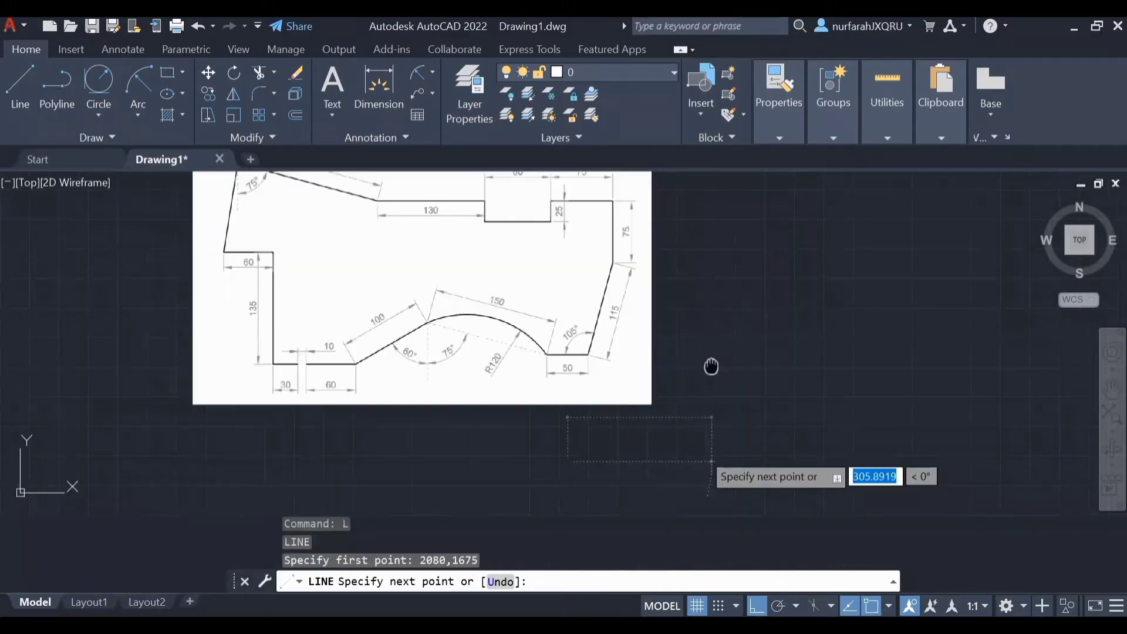
key(F8)
middle_drag(732, 528, 739, 487)
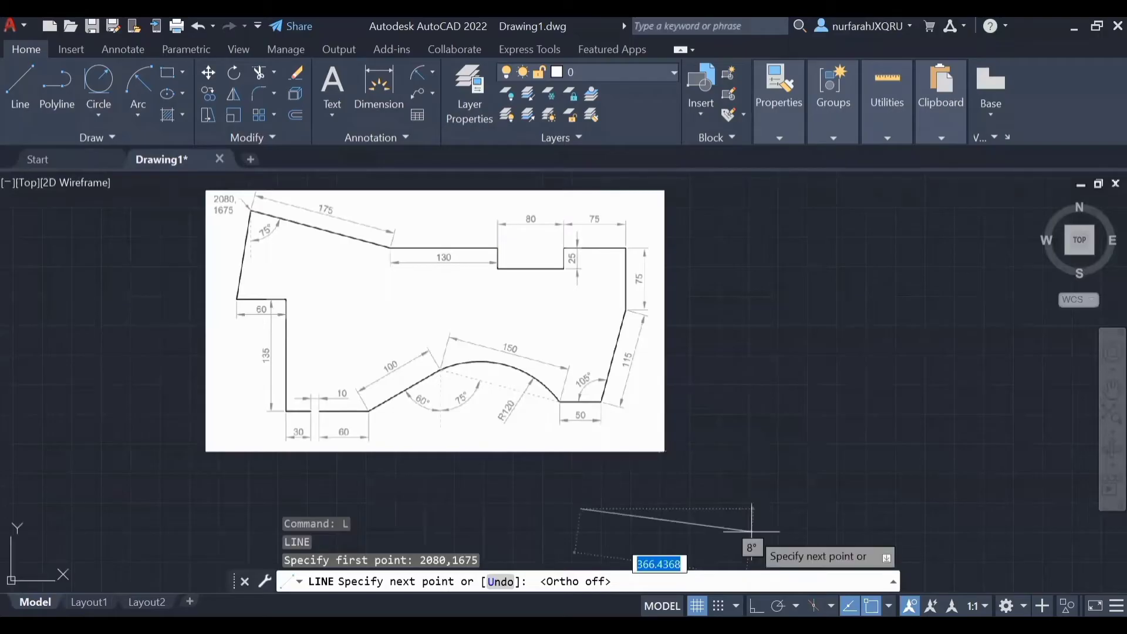
text(175)
key(Tab)
text(15)
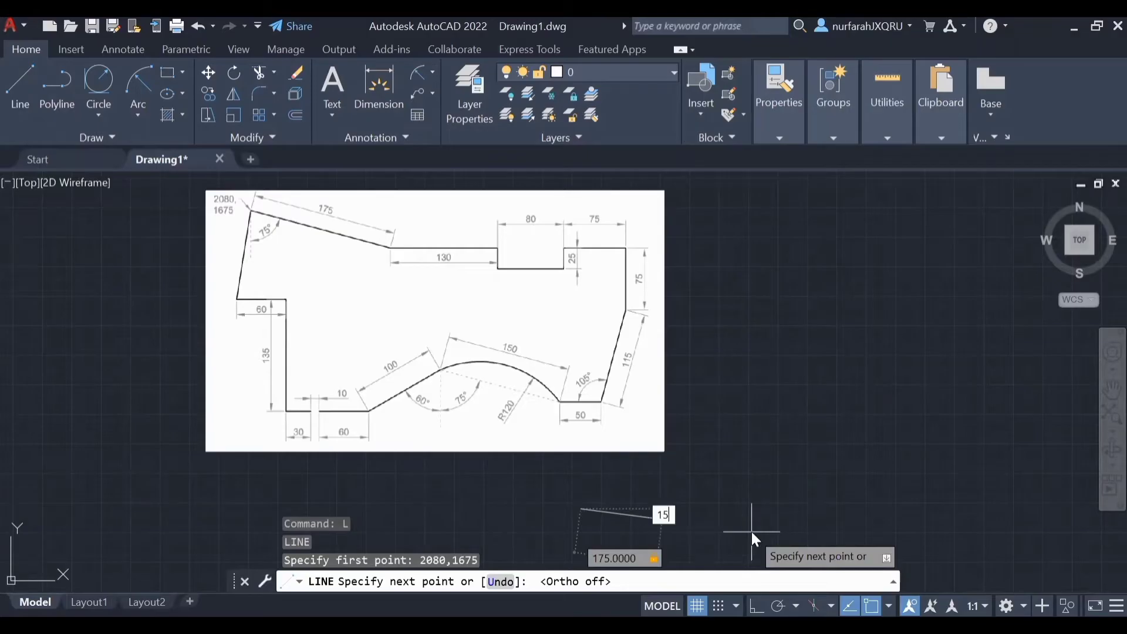
key(Return)
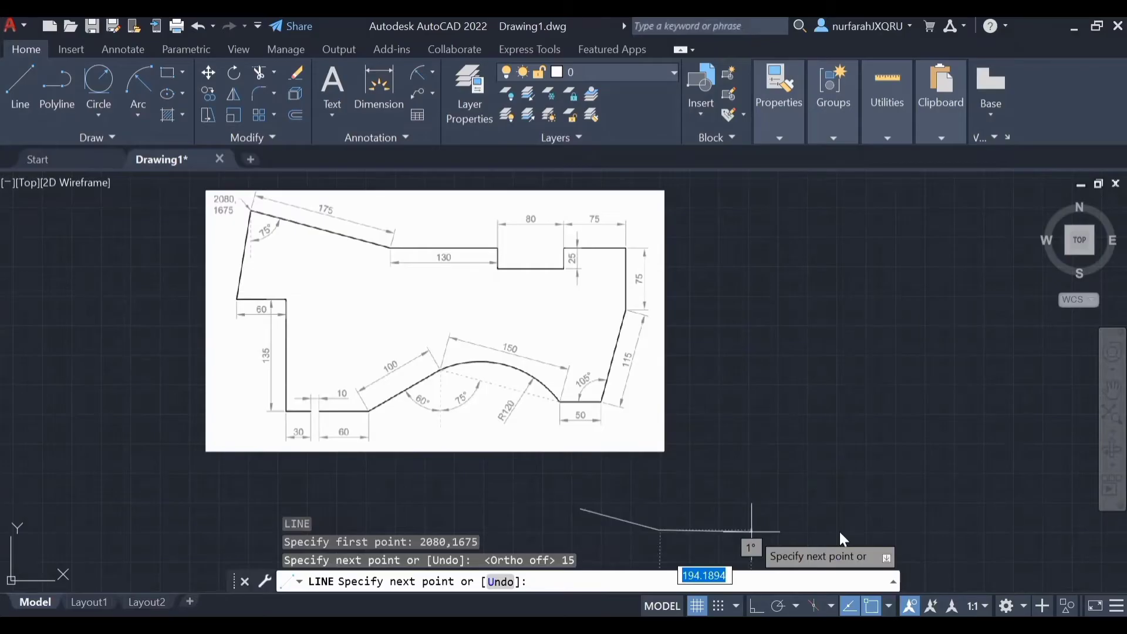
Draw the 130-unit horizontal edge with Ortho back on
key(F8)
text(130)
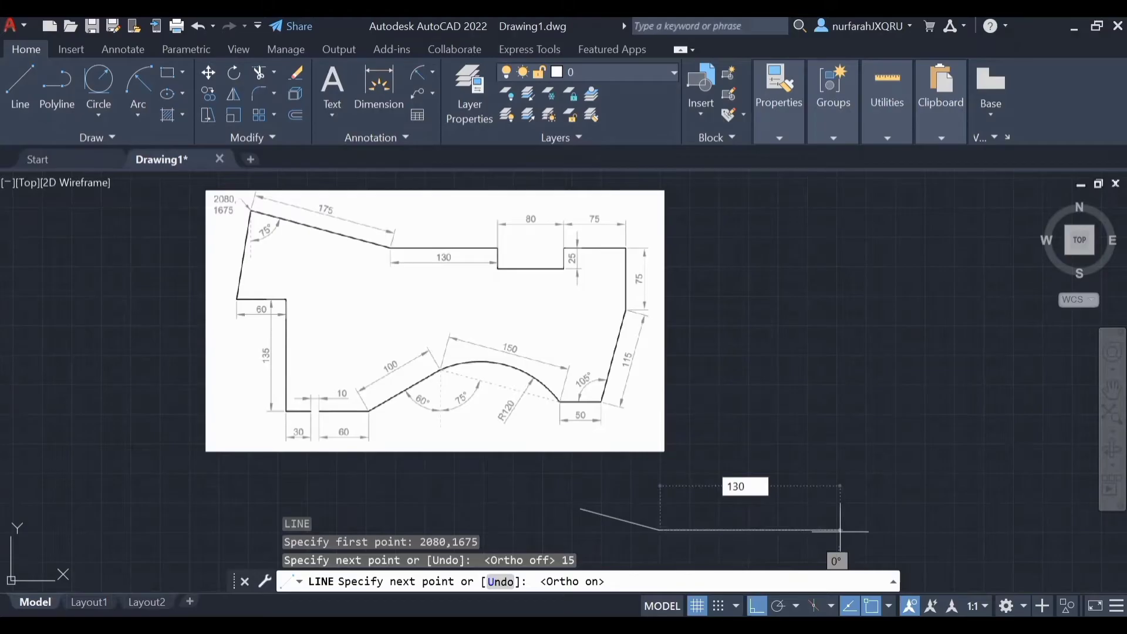
key(Return)
middle_drag(723, 558, 710, 504)
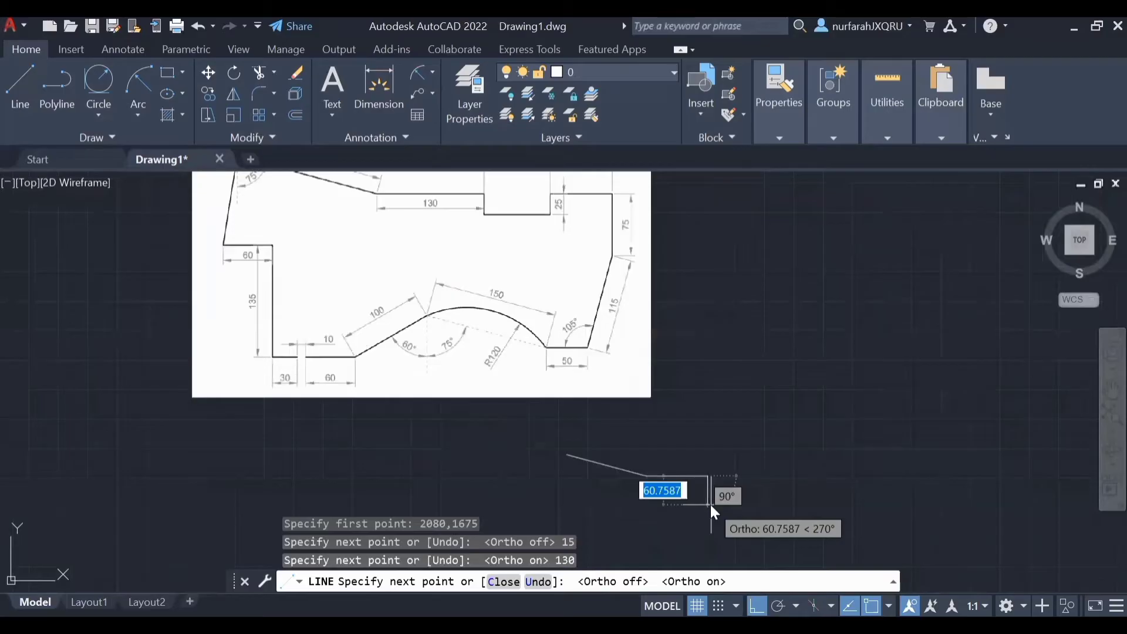
Draw orthogonal segments of 25, 80, 25, 75 and 75 units for the notch and drop
text(25)
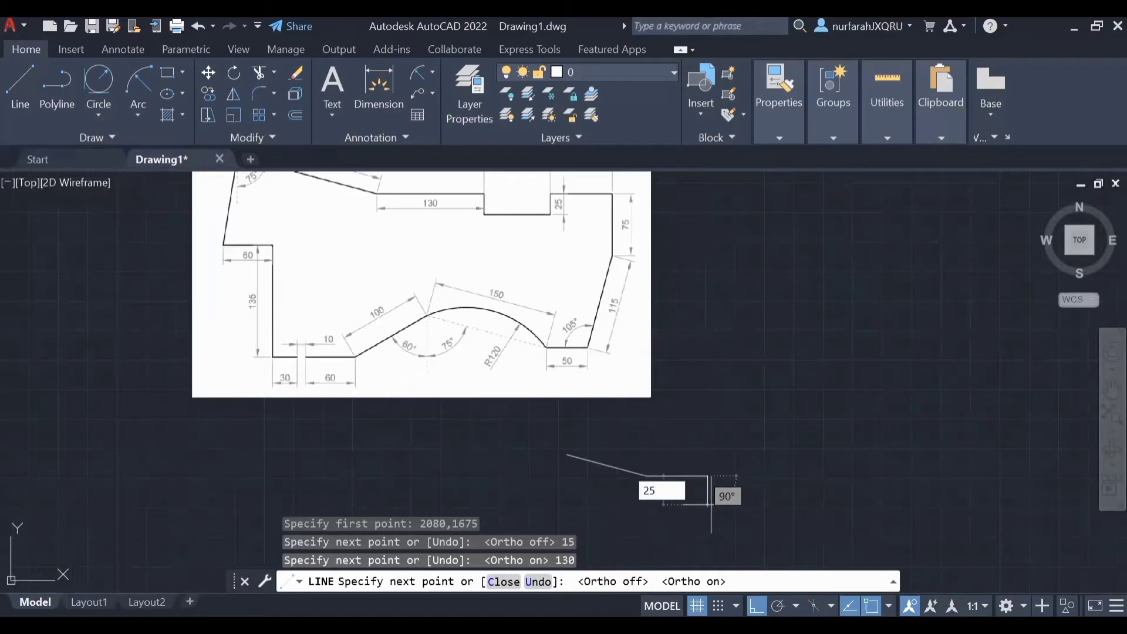
key(Return)
middle_drag(711, 504, 730, 558)
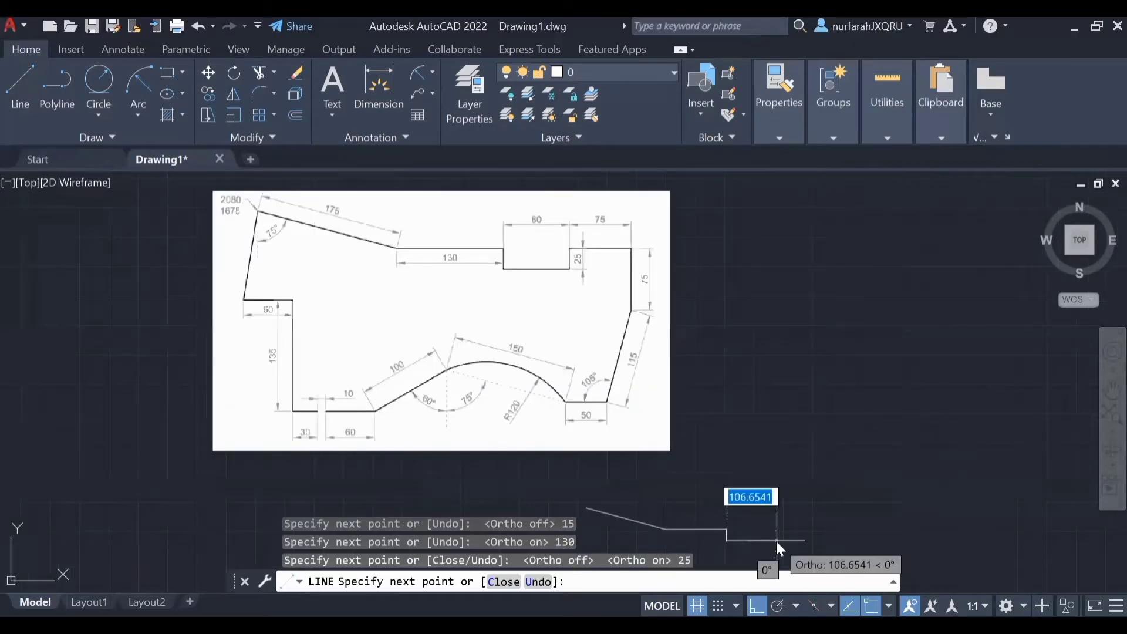
text(80)
key(Return)
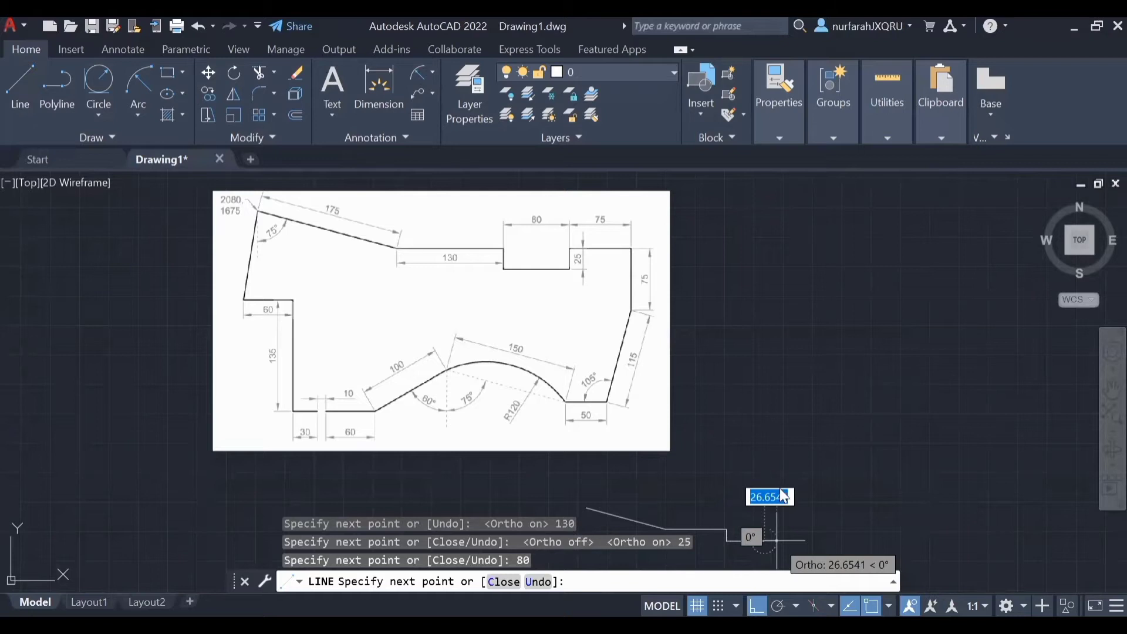
text(25)
key(Return)
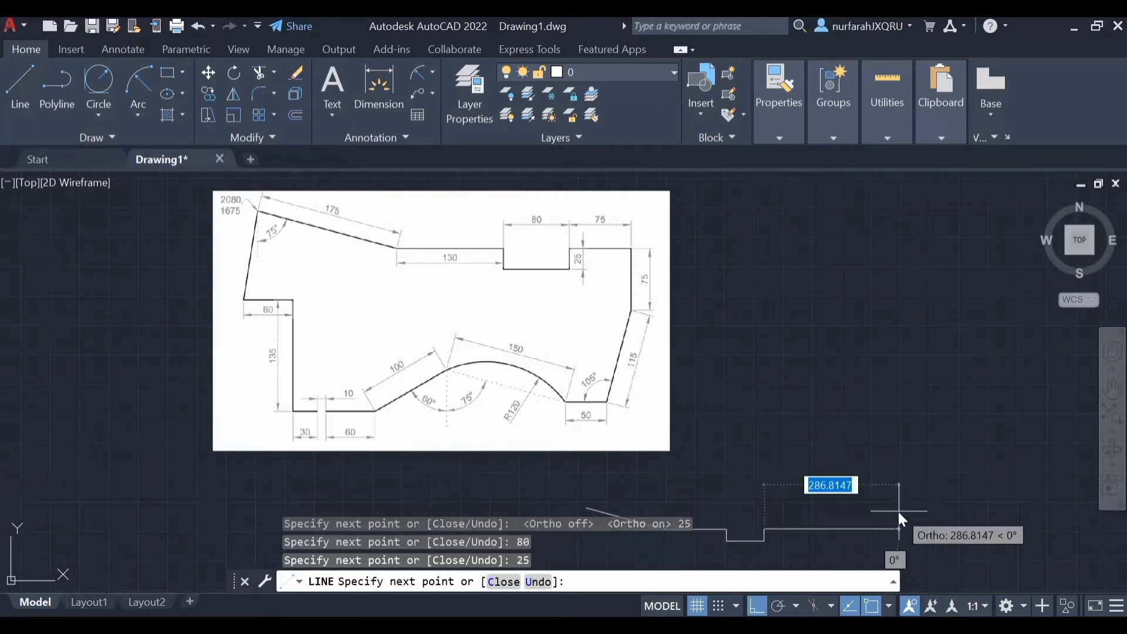
text(75)
key(Return)
middle_drag(898, 512, 897, 420)
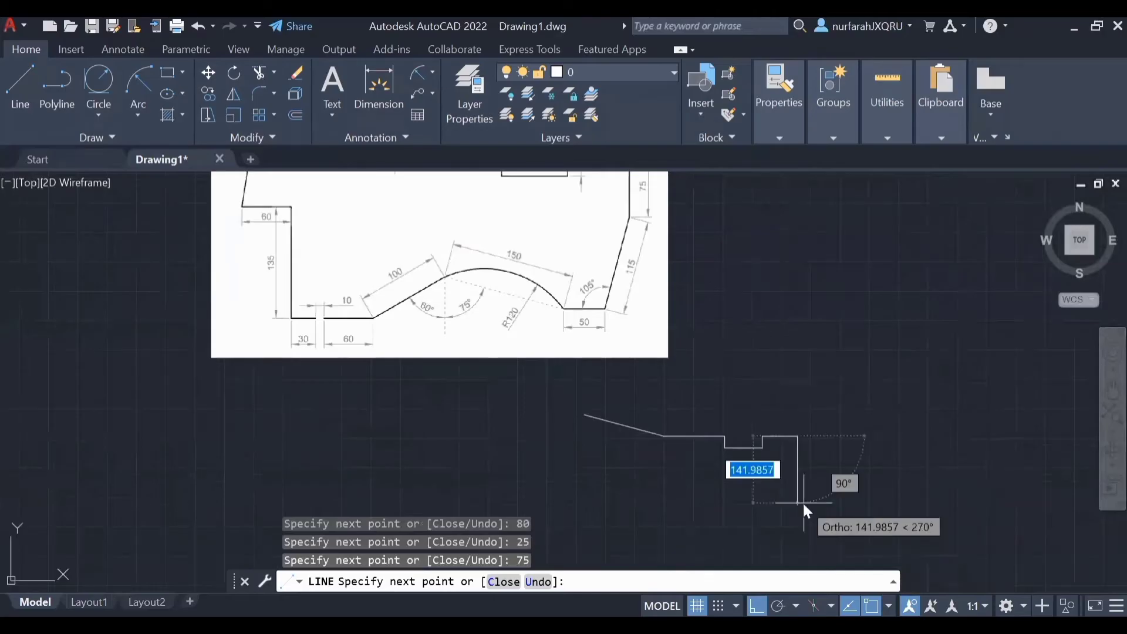
text(75)
key(Return)
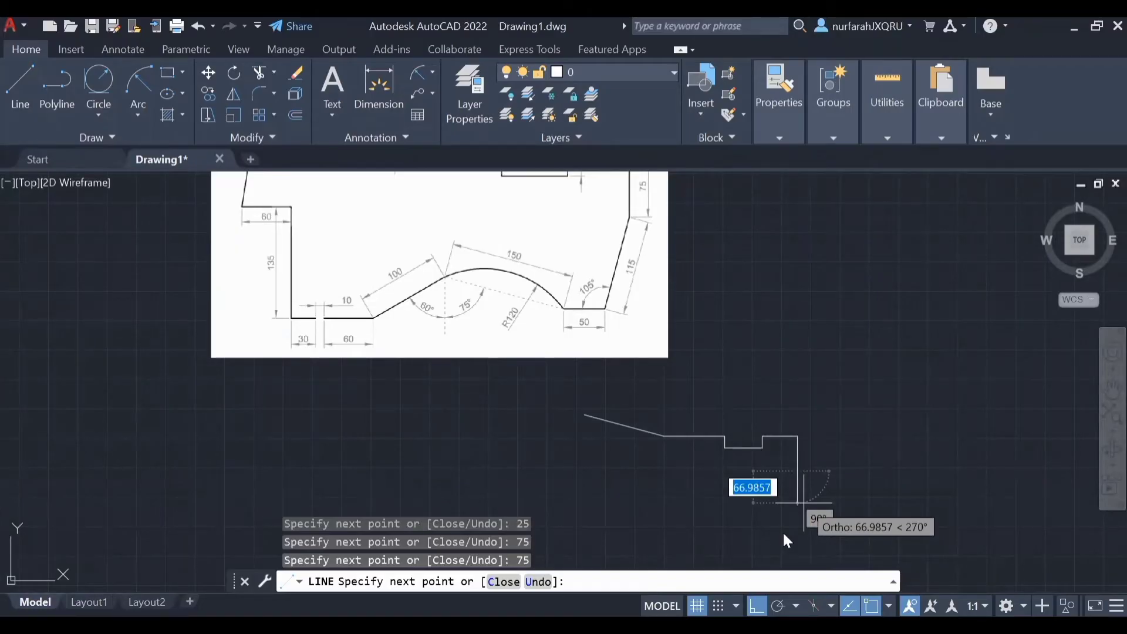
Draw the 115-unit slanted edge at 105° with Ortho off
key(F8)
text(115)
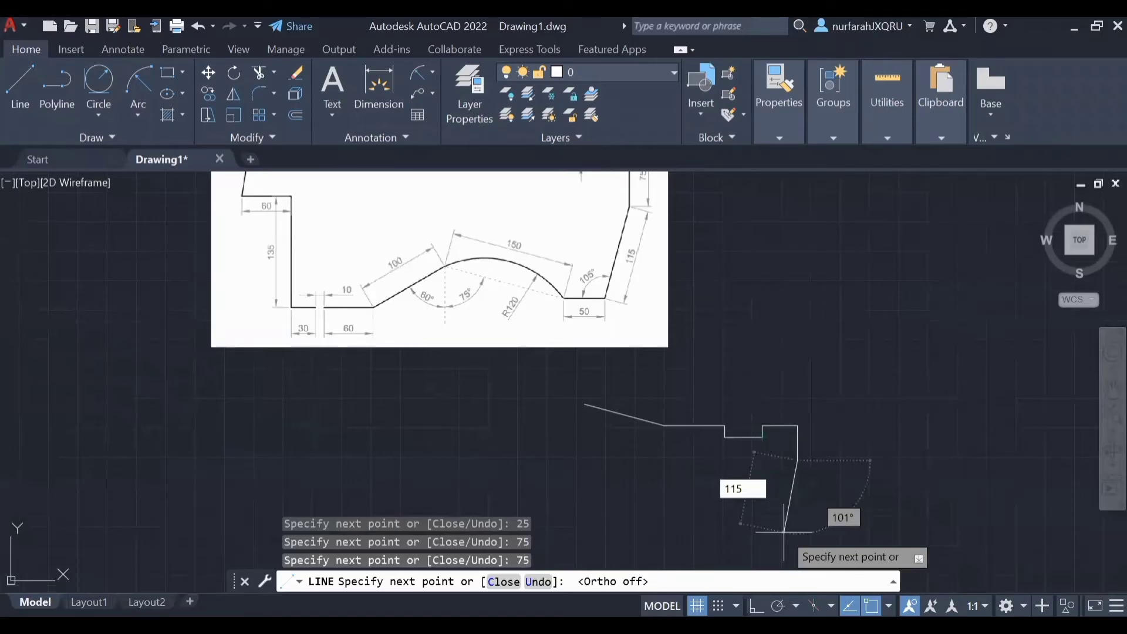
key(Tab)
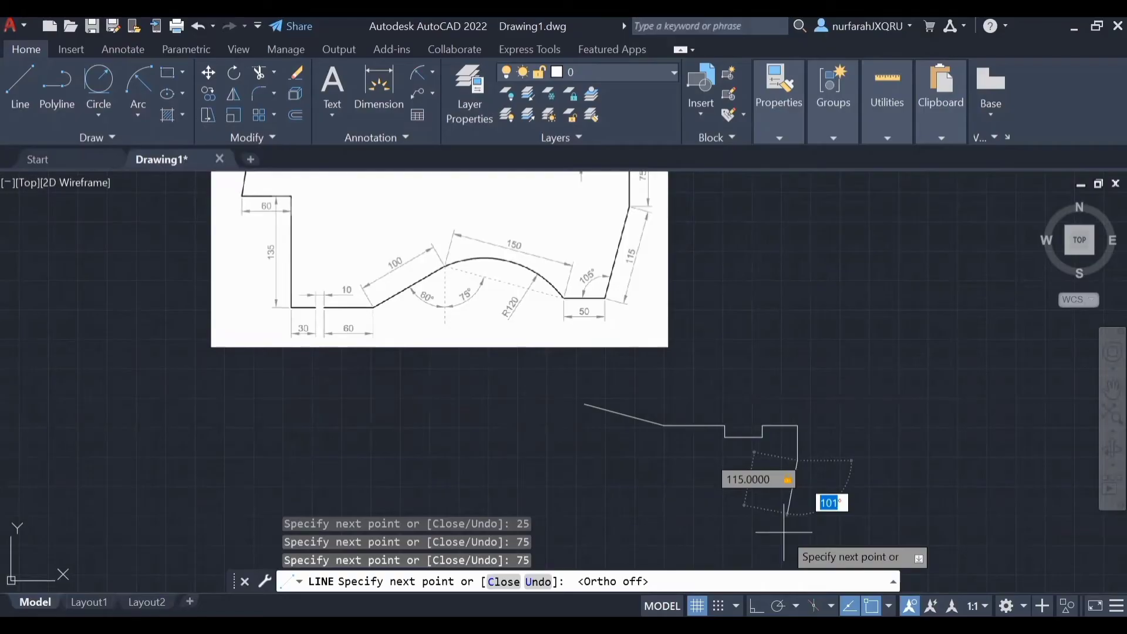
text(105)
key(Return)
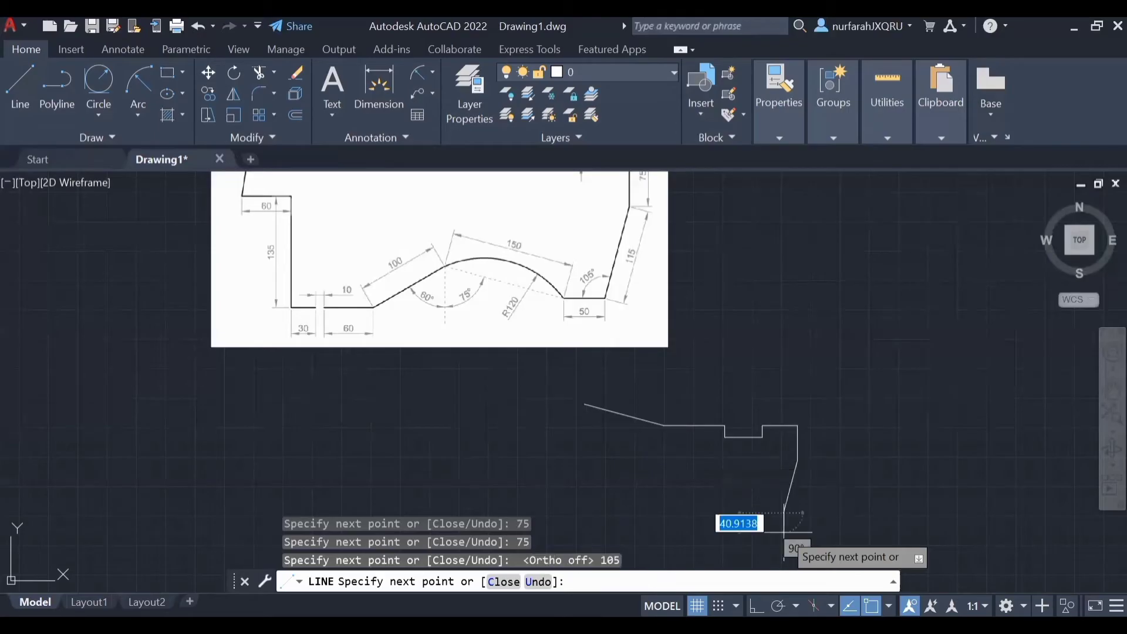
Add the 50-unit horizontal bottom step and end the line
key(F8)
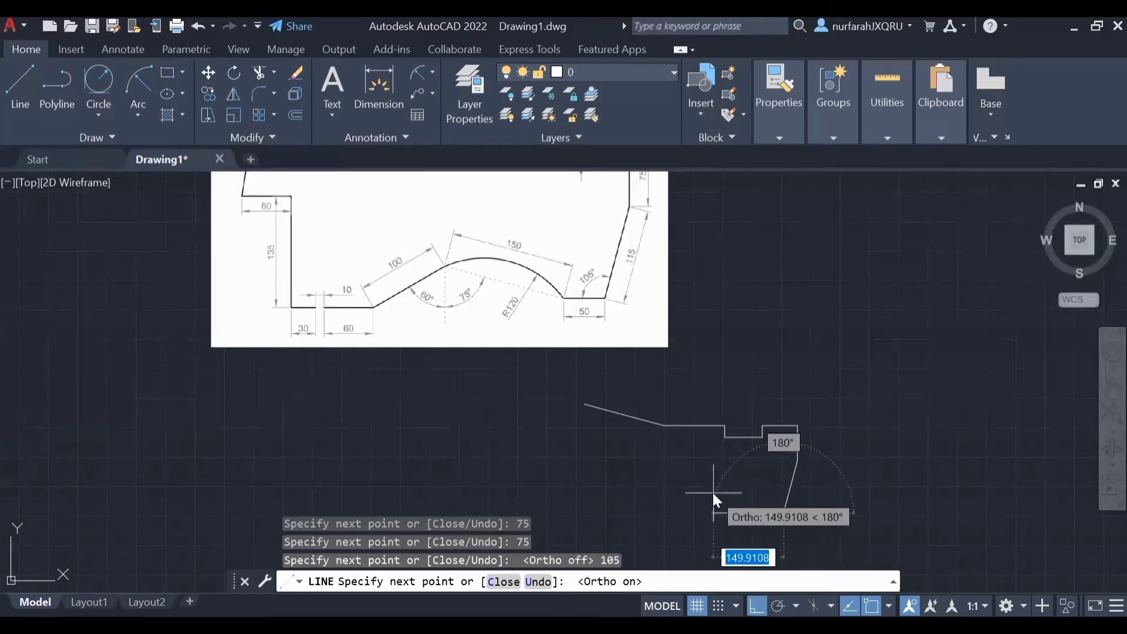
text(50)
key(Return)
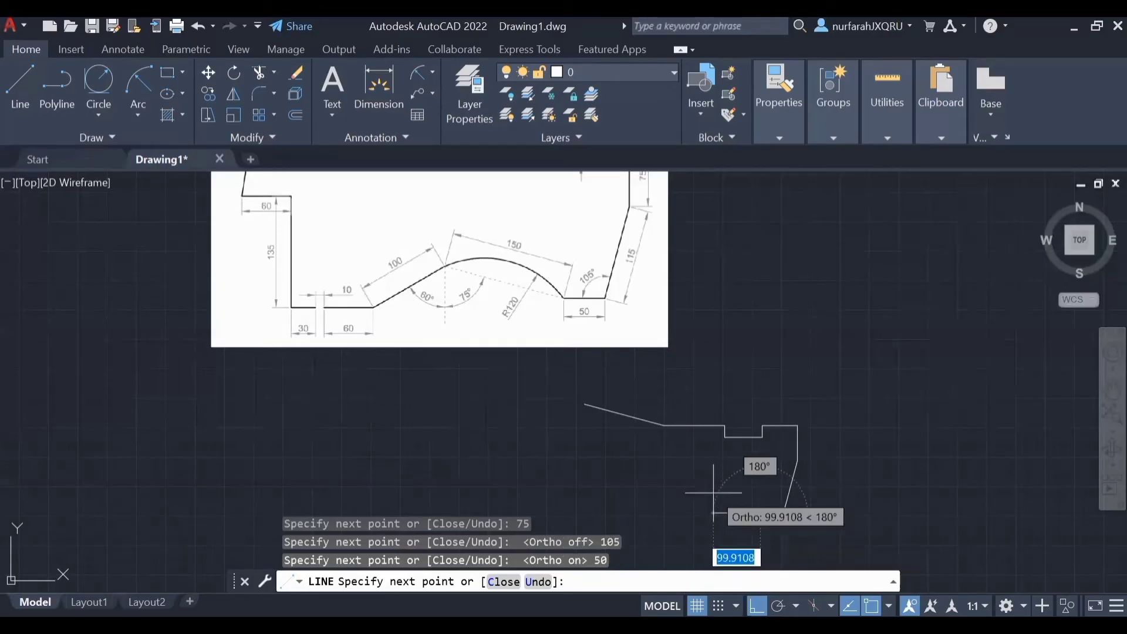
key(Escape)
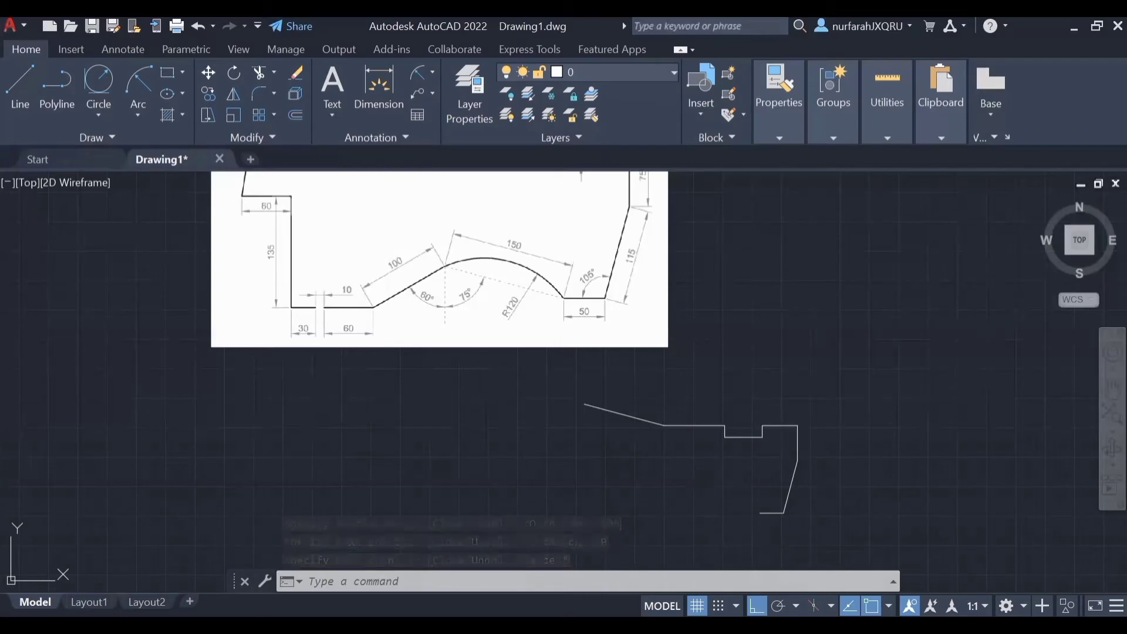
Start a new line at the outline's open end and draw 150 units at 165°
key(Return)
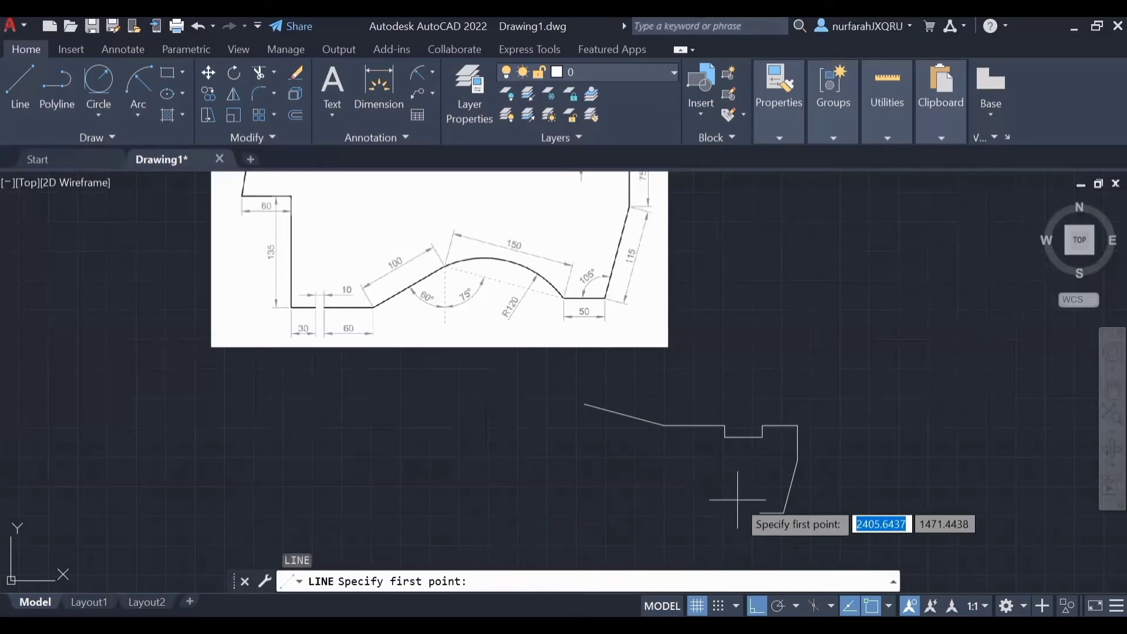
click(762, 513)
key(F8)
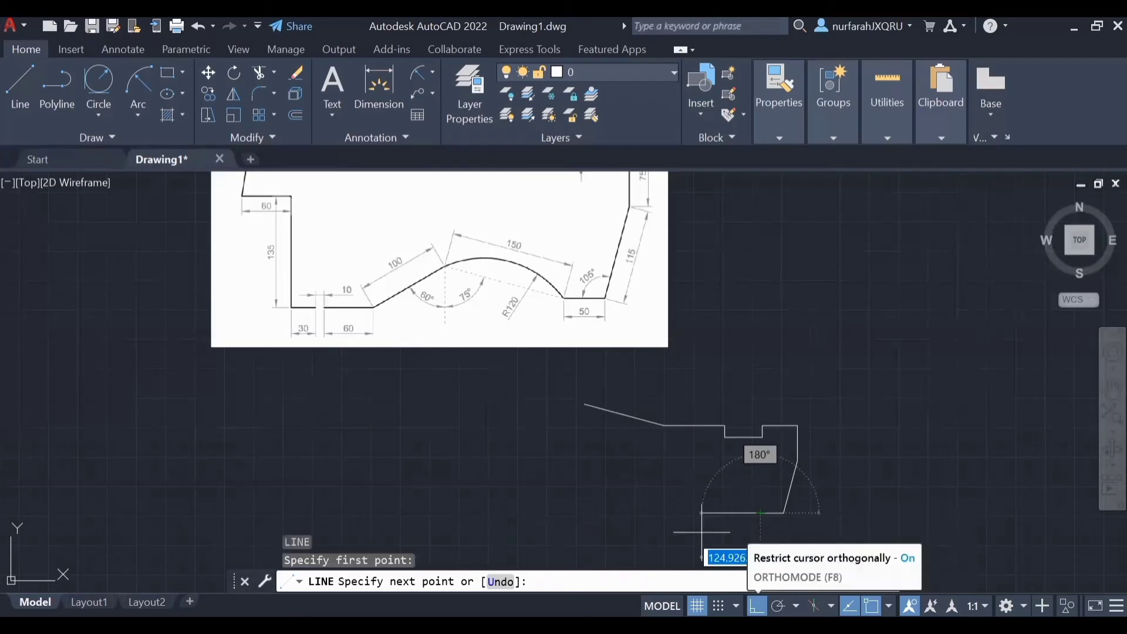
key(F8)
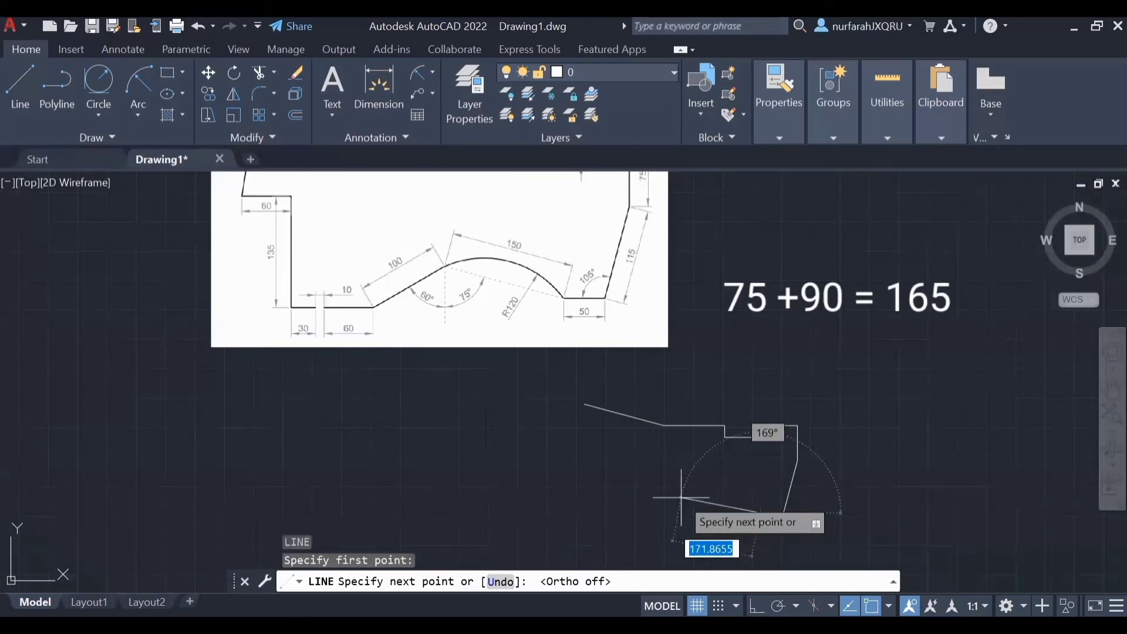
text(150)
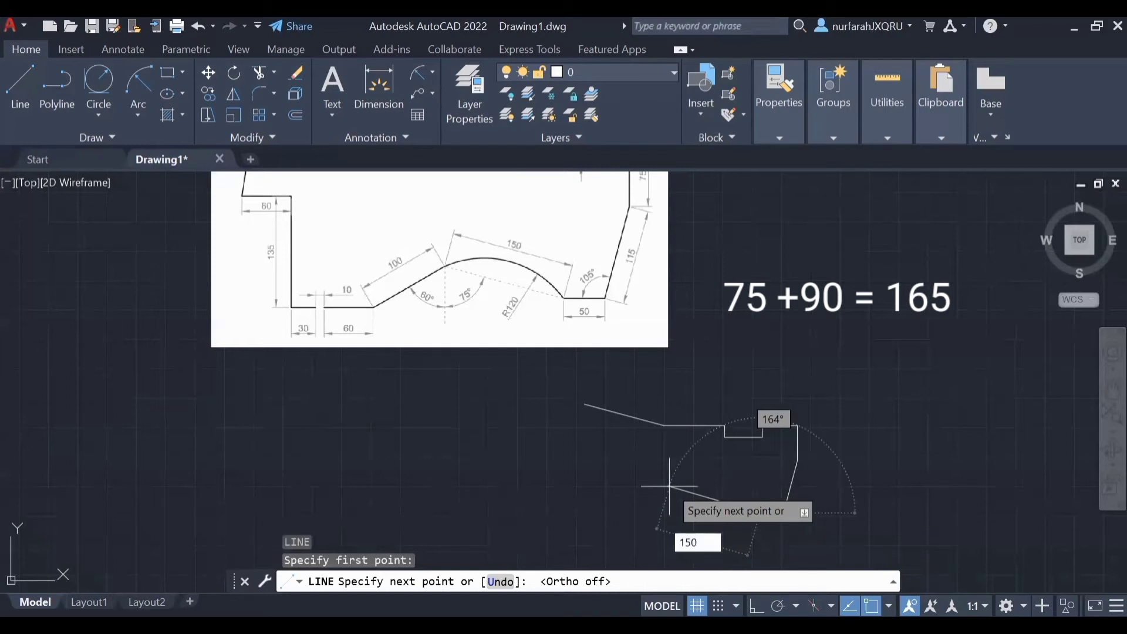
key(Tab)
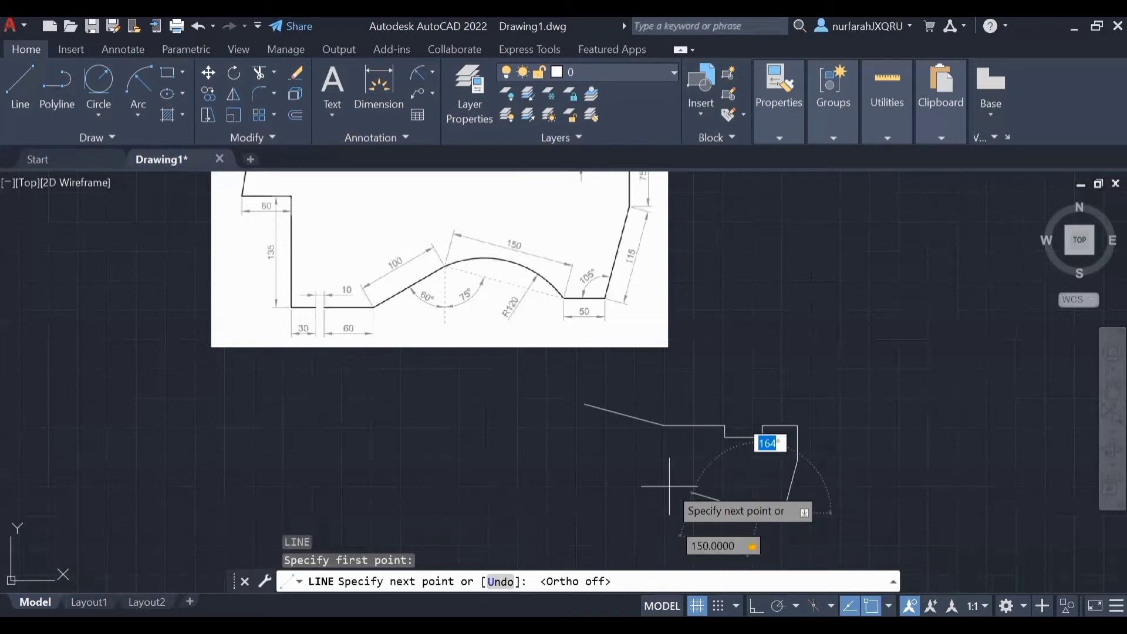
text(165)
key(Return)
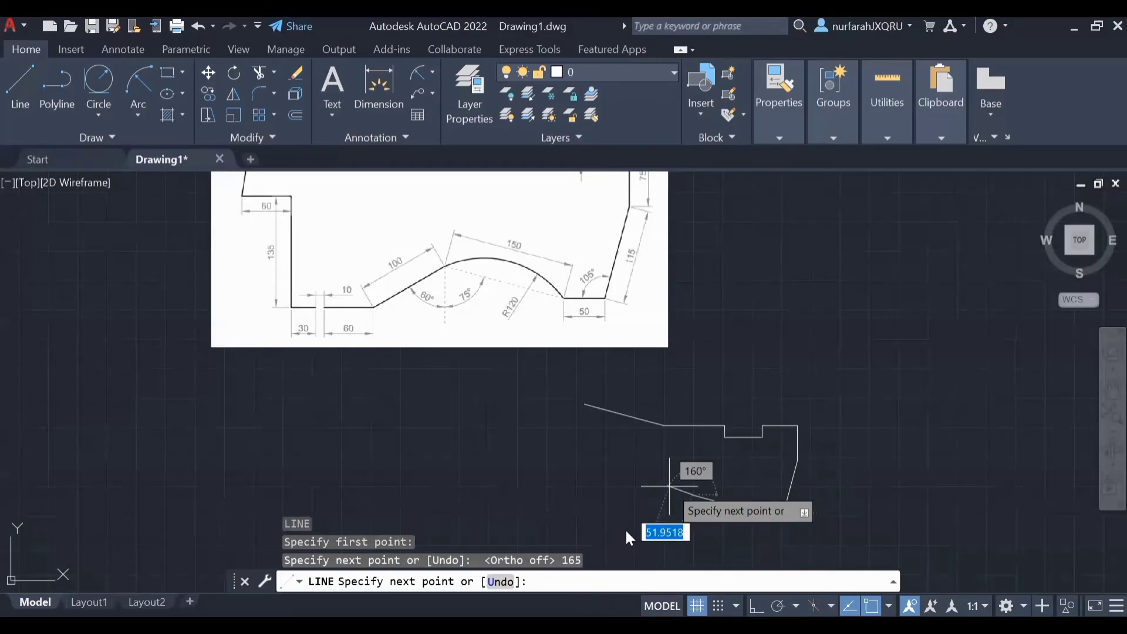
Continue with a 100-unit segment at 150°
text(100)
key(Tab)
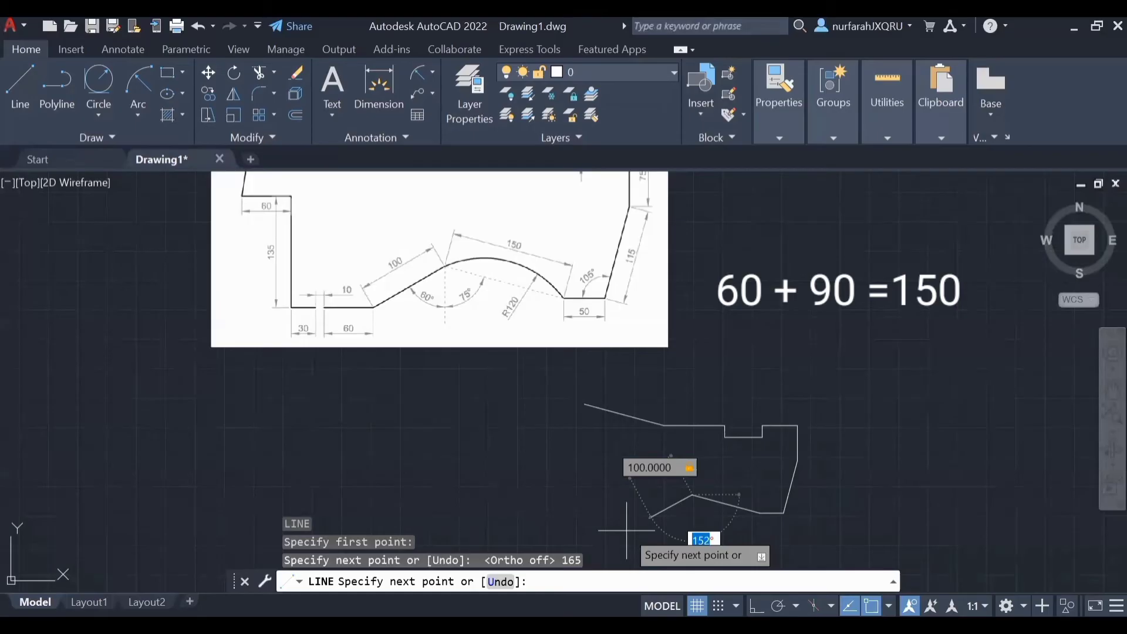
text(150)
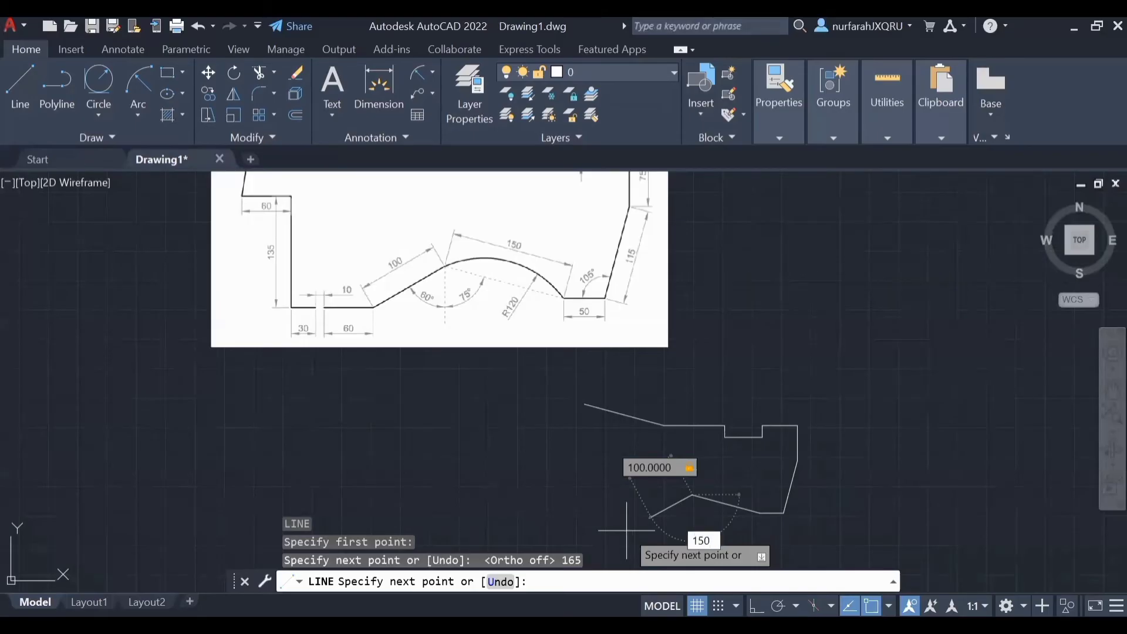
key(Return)
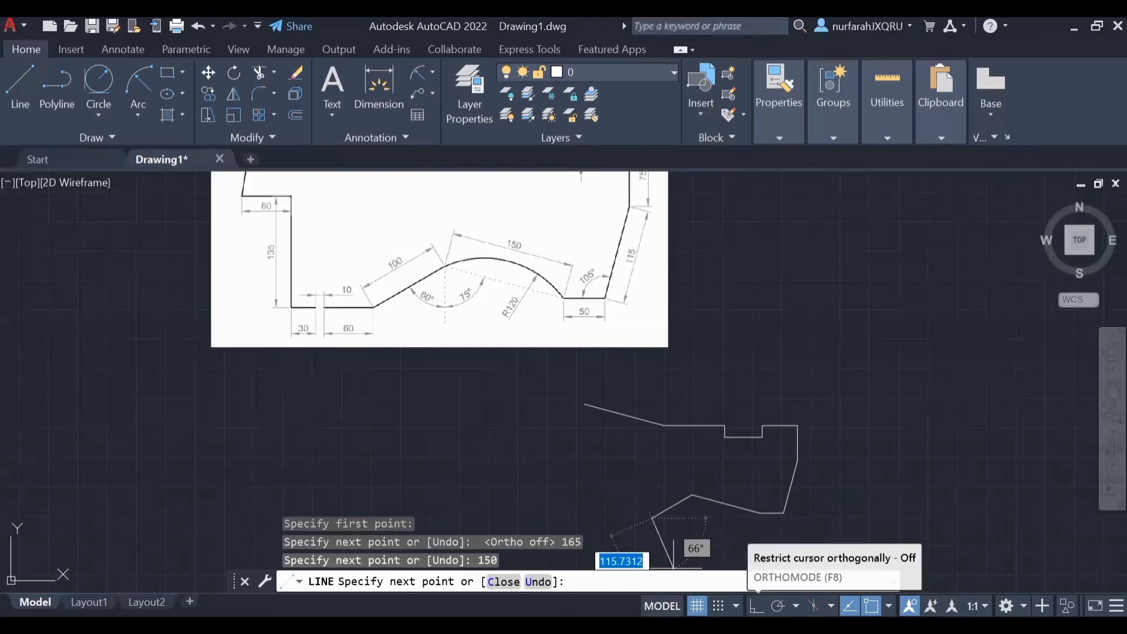
With Ortho on, draw straight runs of 60, 10, 30, 135 and 60 units
click(757, 606)
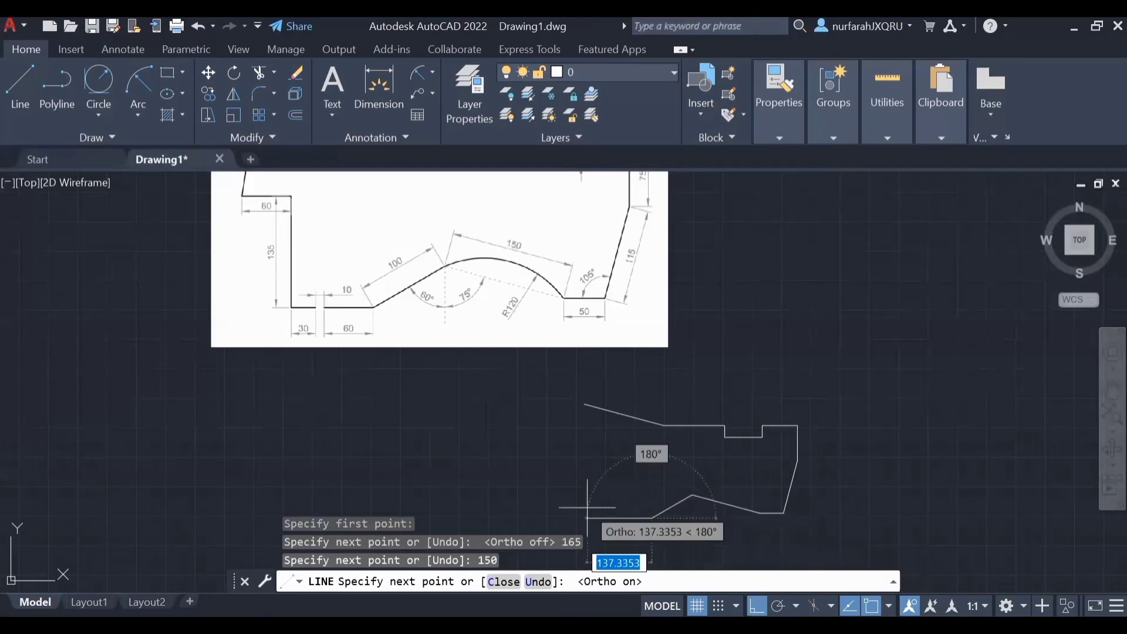
text(60)
key(Return)
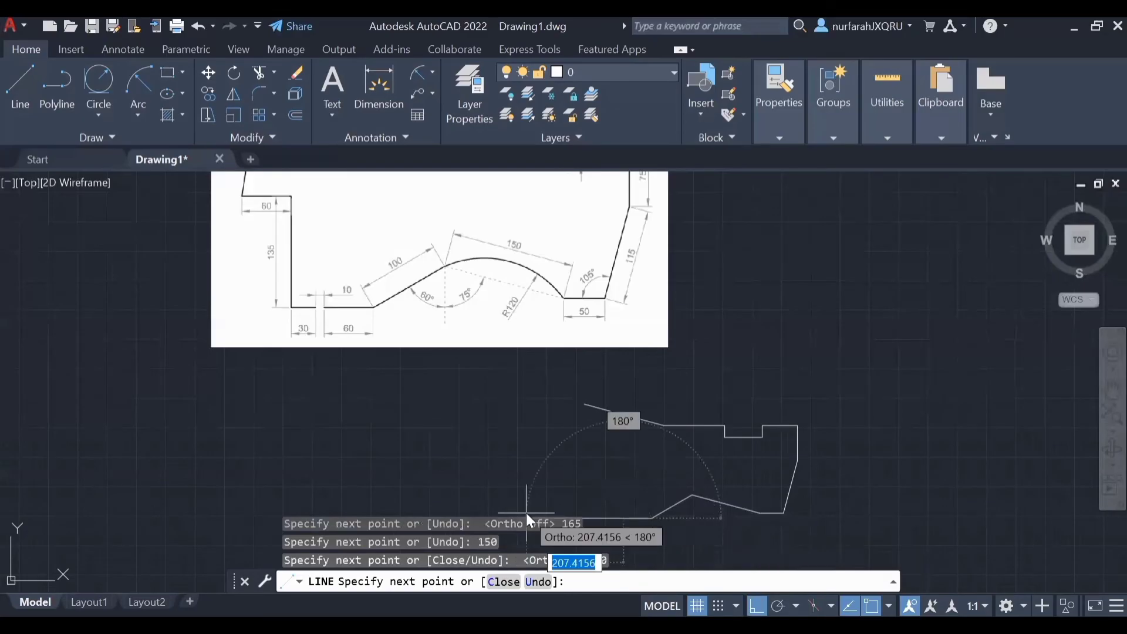
text(10)
key(Return)
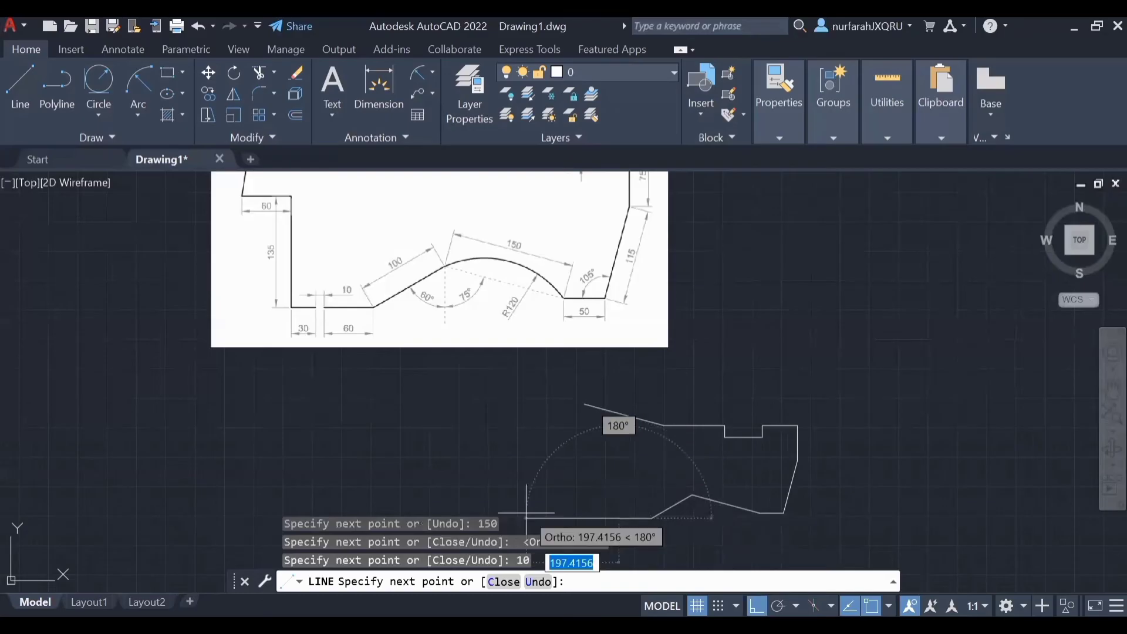
text(30)
key(Return)
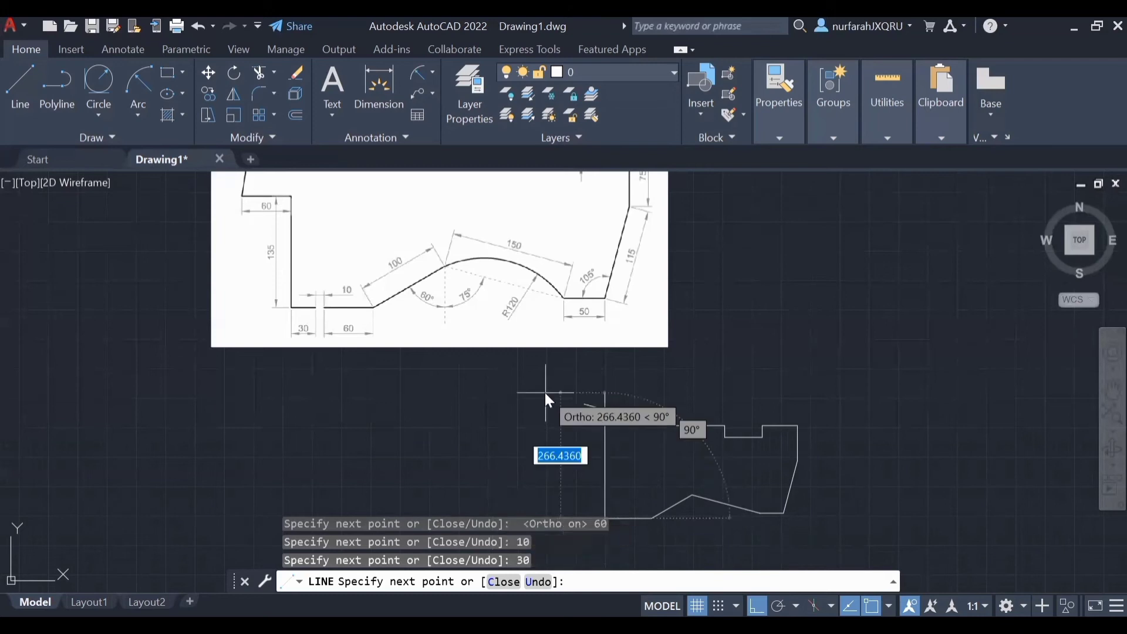
text(135)
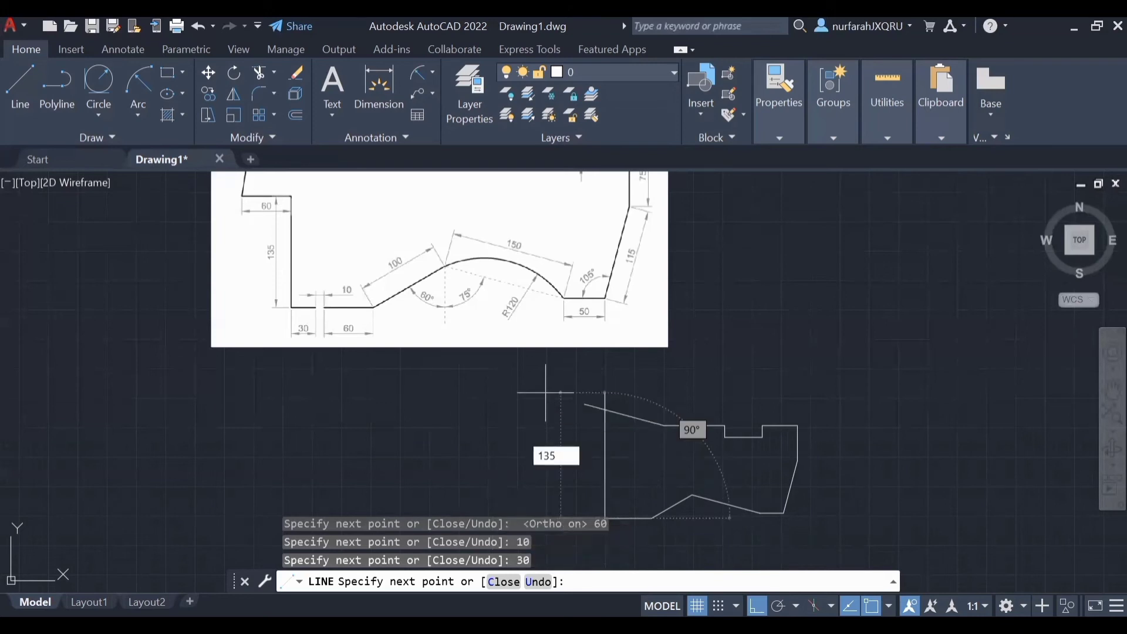
key(Return)
text(60)
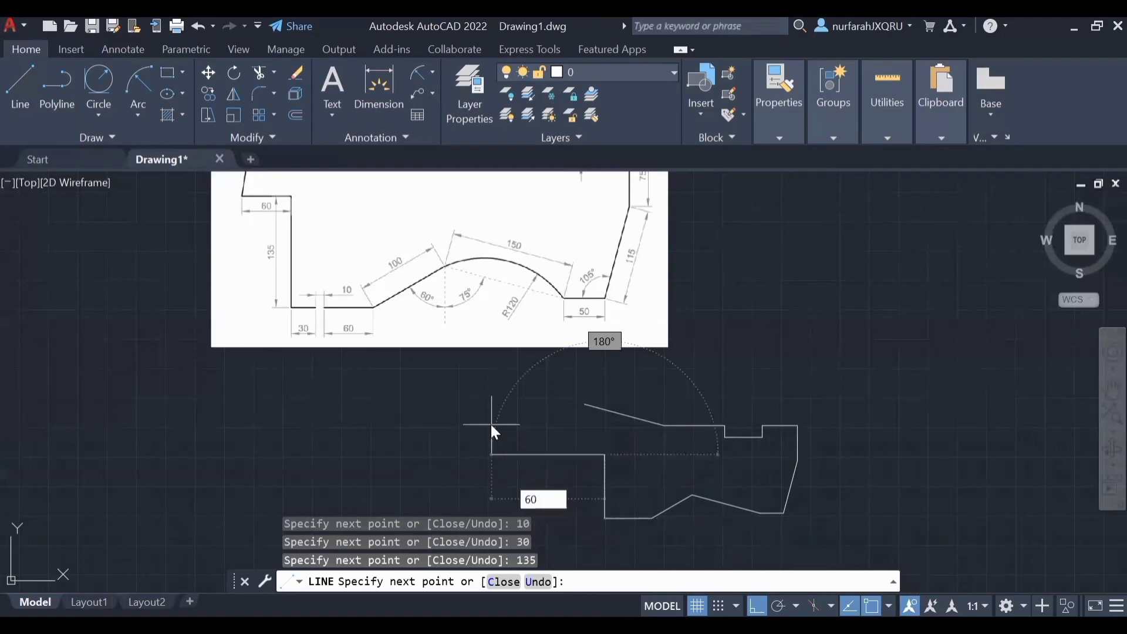
key(Return)
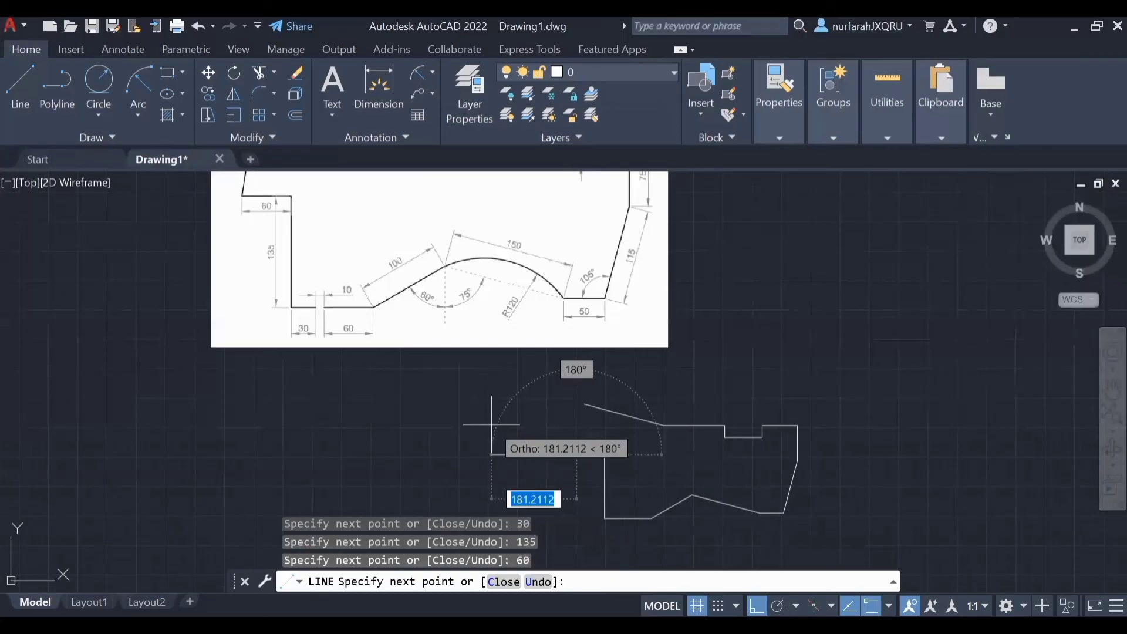
Close the outline by snapping the last line to the starting point
key(F8)
click(585, 404)
key(Return)
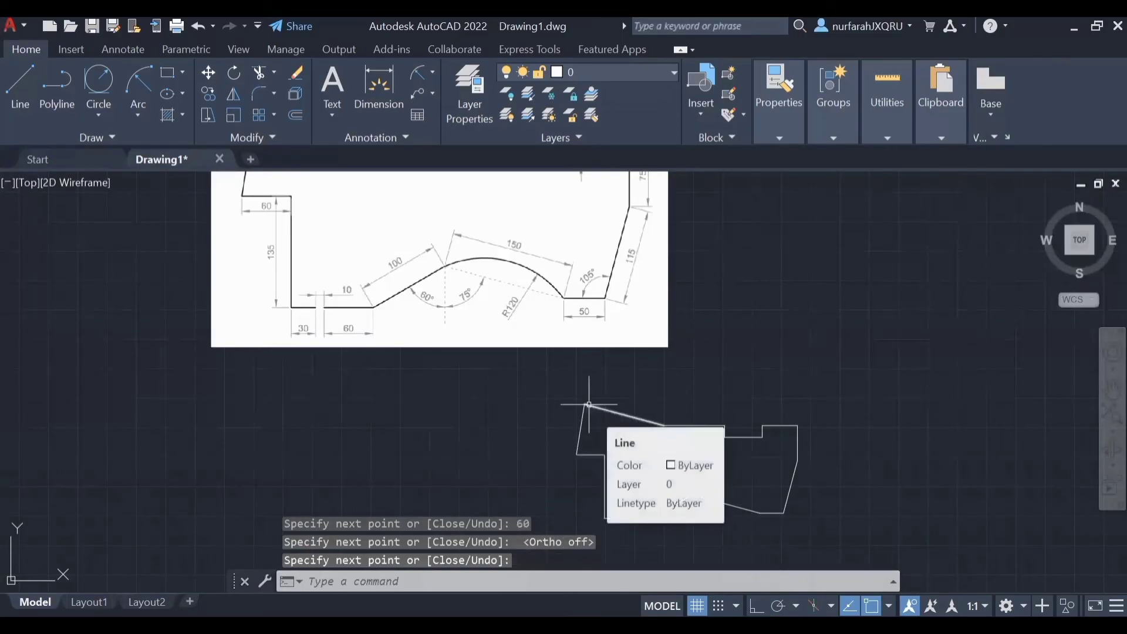
key(Escape)
Erase the short bottom segment, reframe the view, and open the Arc options list
key(Delete)
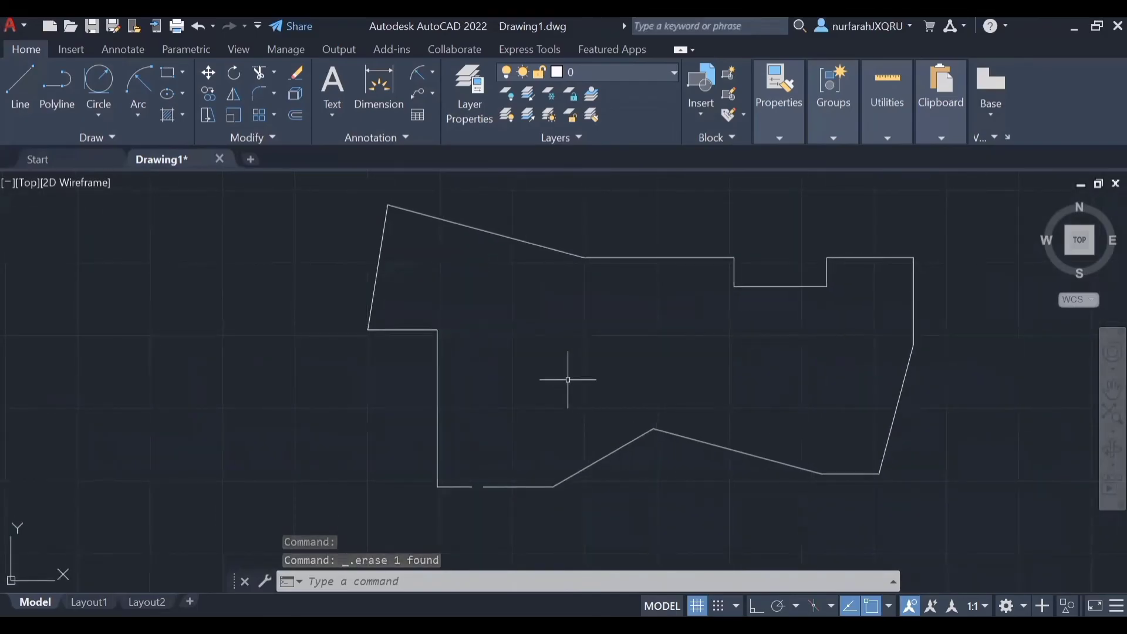
scroll(506, 360, down, 3)
middle_drag(506, 360, 510, 410)
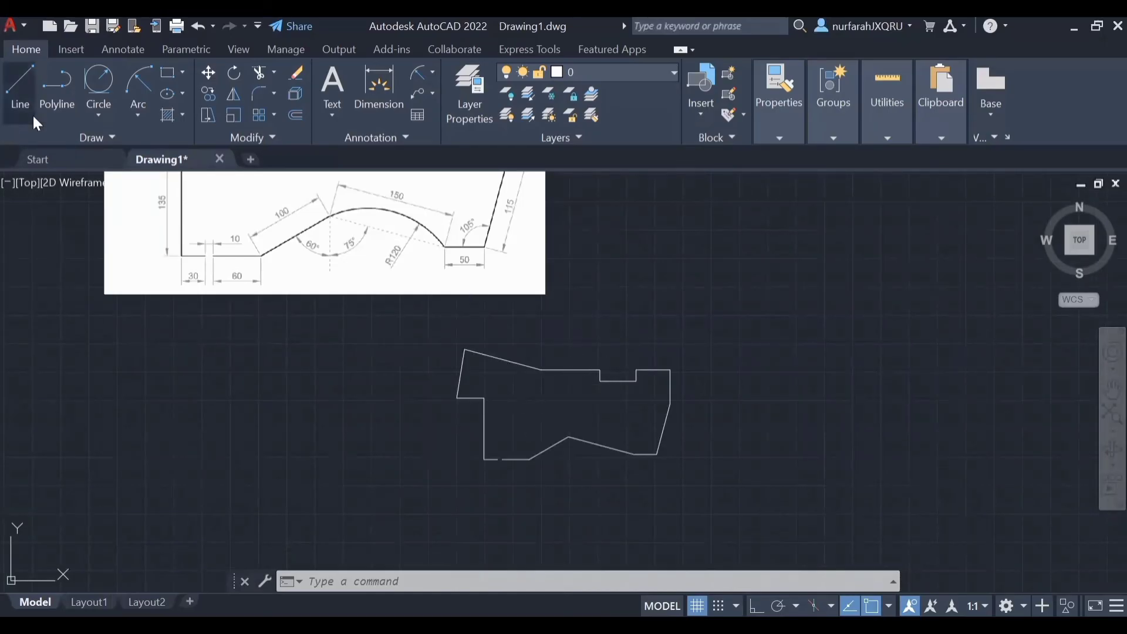
click(134, 117)
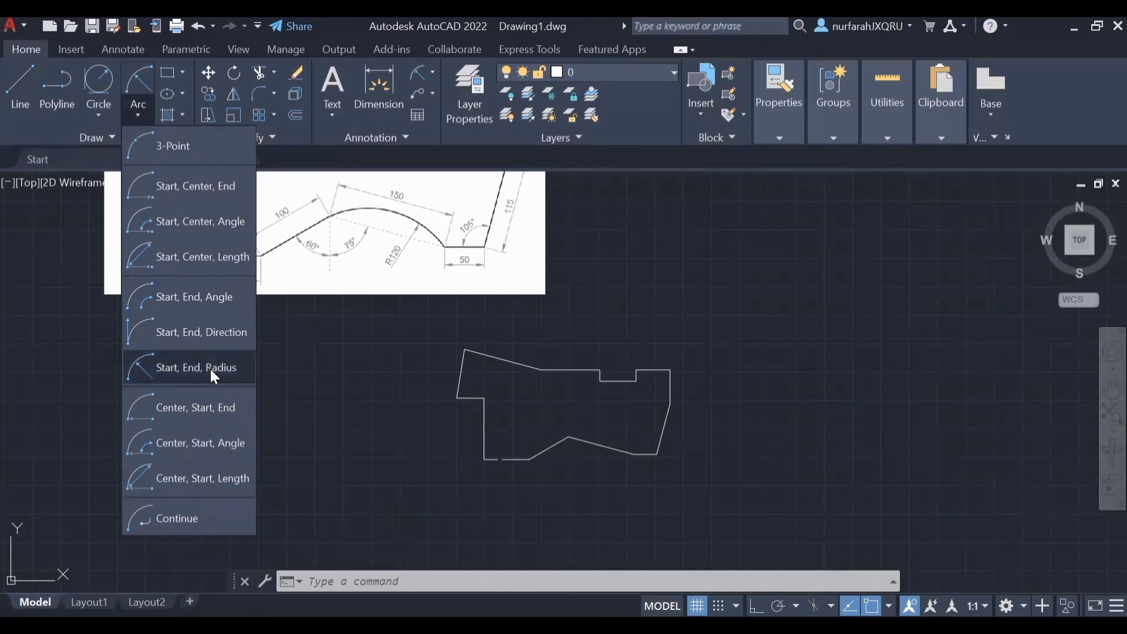
Draw a Start-End-Radius arc of radius 120 between the lower span's two endpoints
click(193, 368)
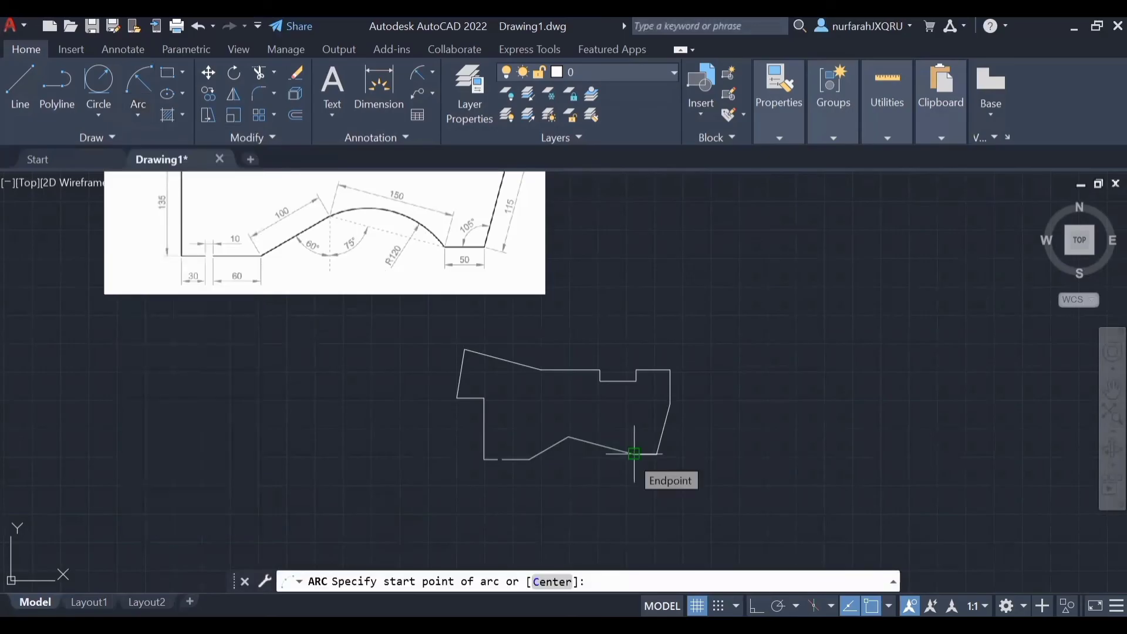
click(634, 453)
click(568, 436)
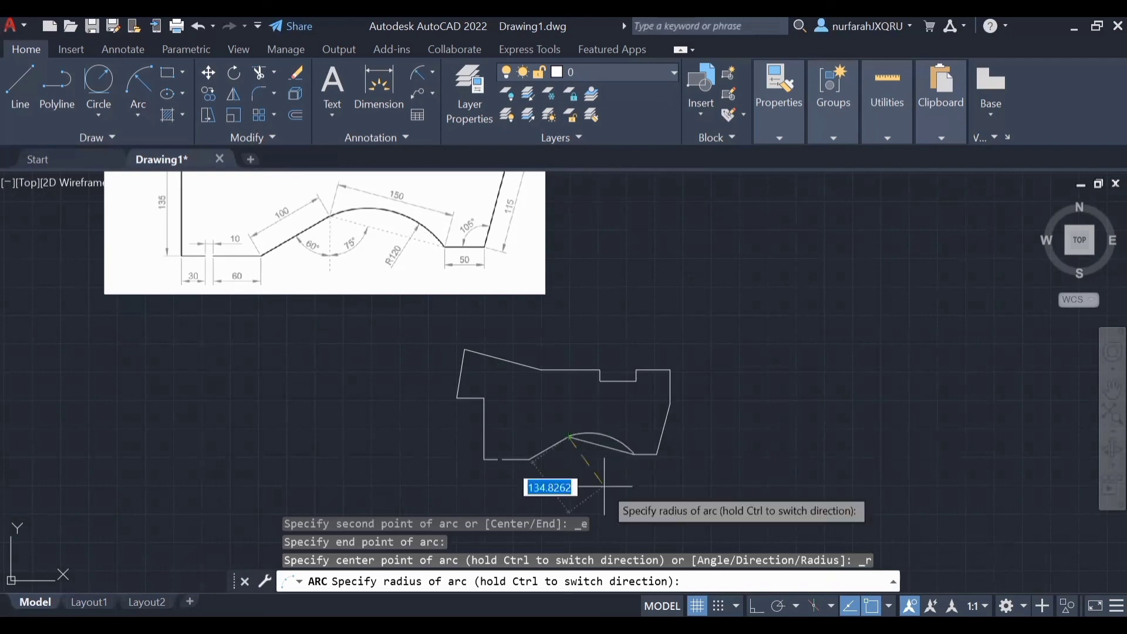
text(120)
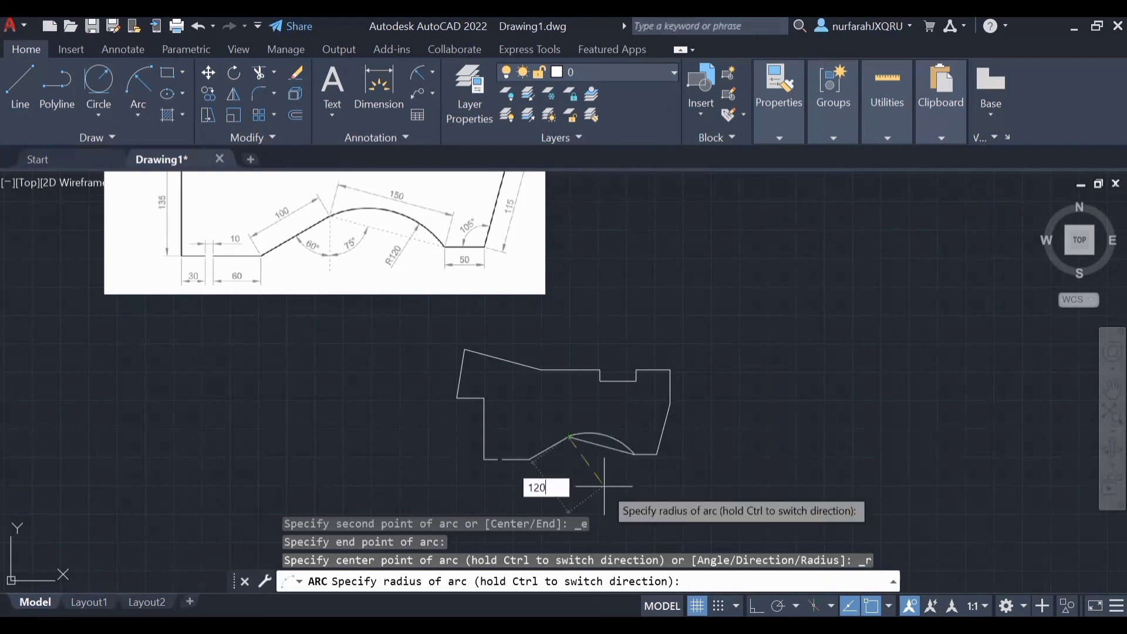
key(Return)
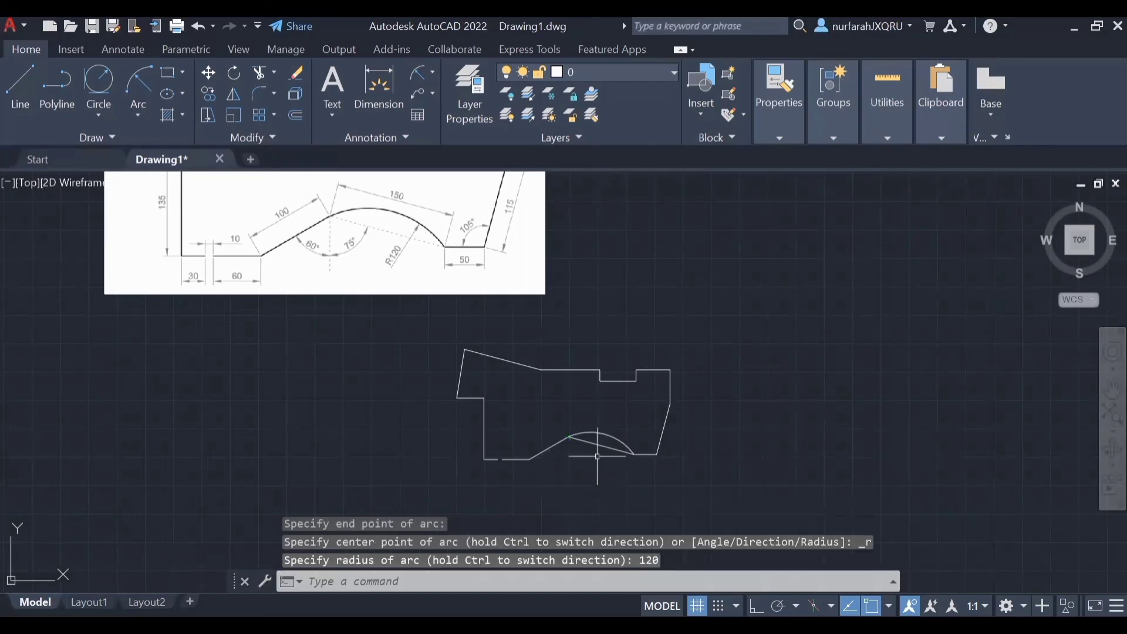
Erase the straight line beneath the R120 arc and bring the whole profile into view
click(608, 444)
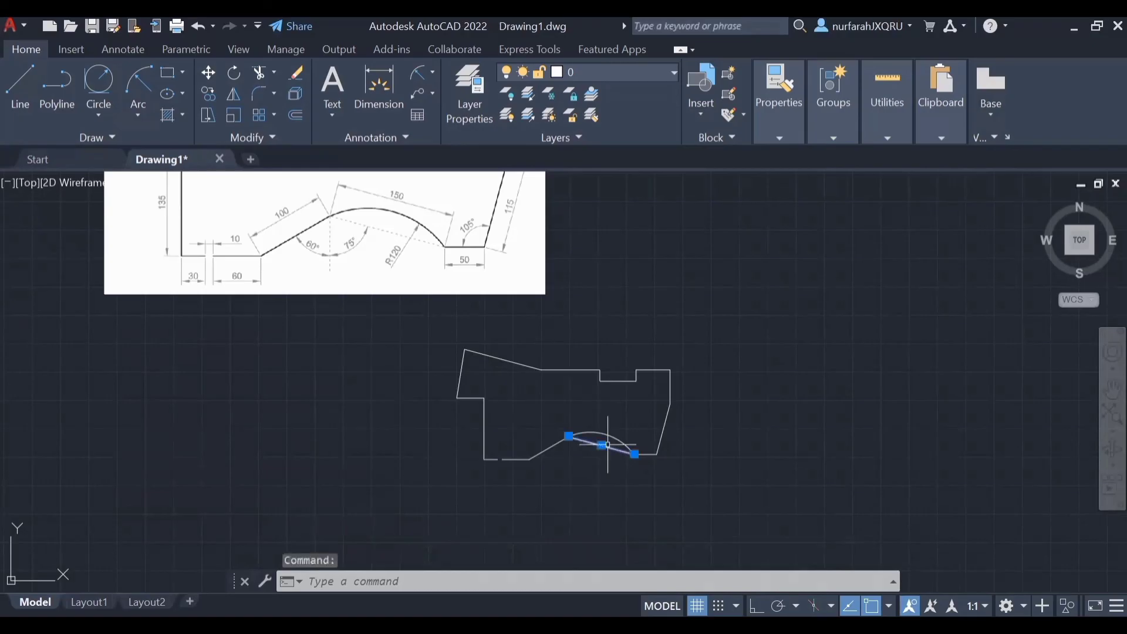
key(Delete)
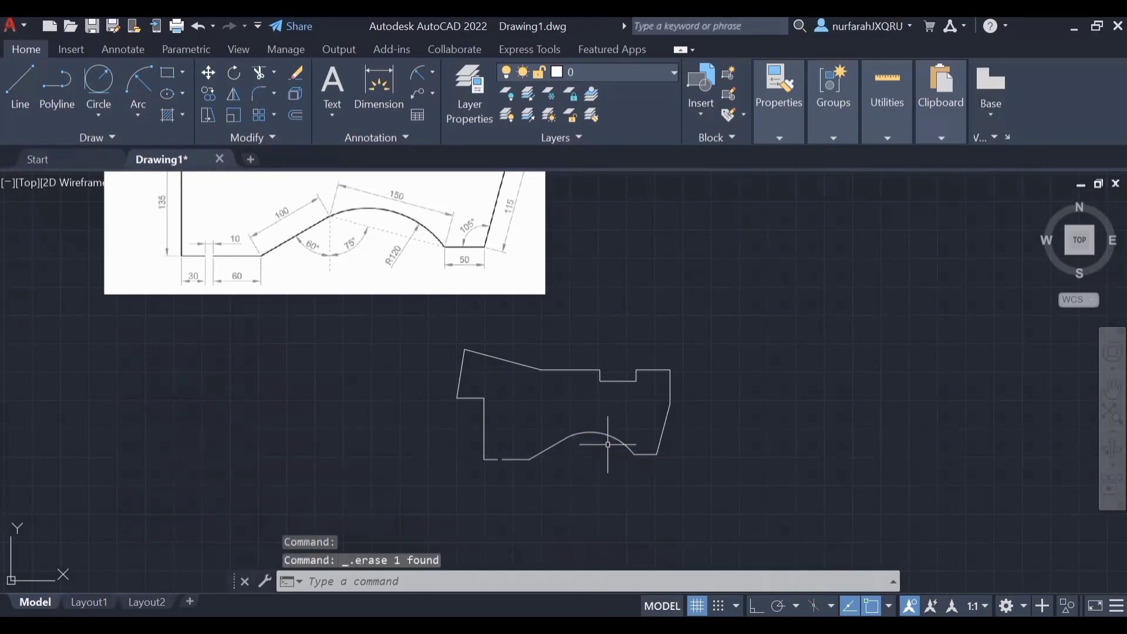
scroll(608, 445, down, 4)
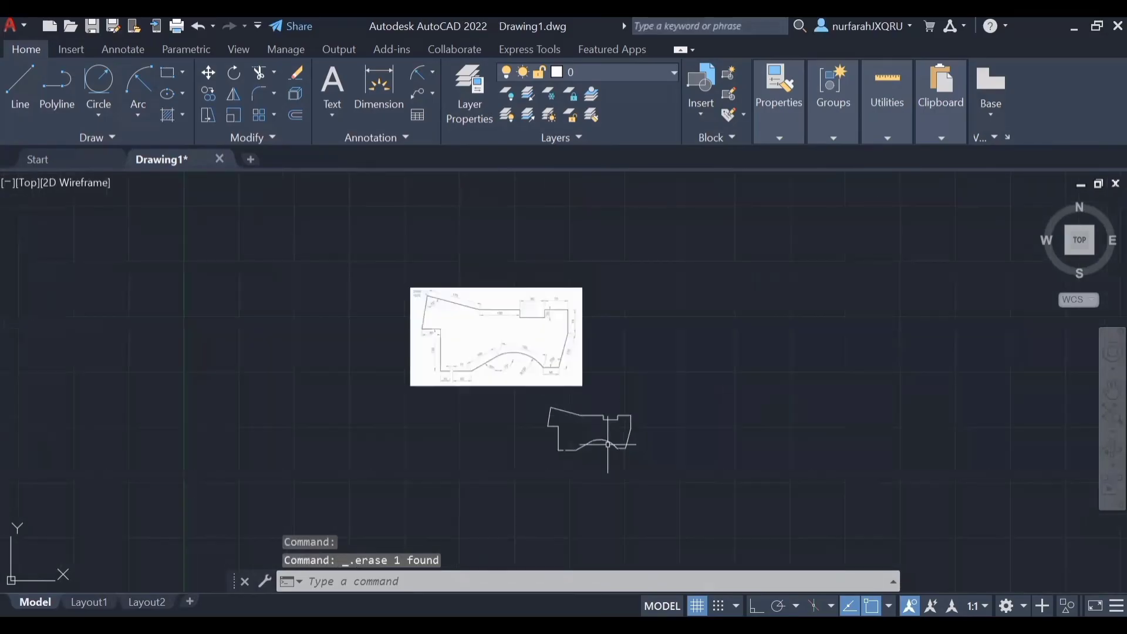
scroll(687, 455, up, 4)
scroll(722, 383, up, 4)
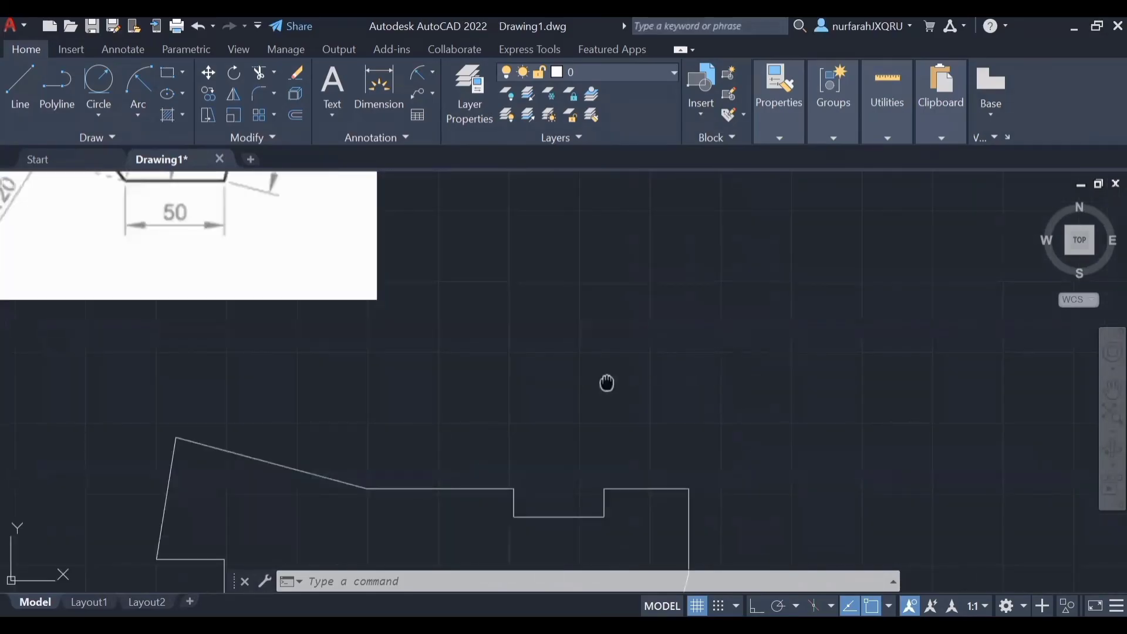
middle_drag(606, 382, 685, 165)
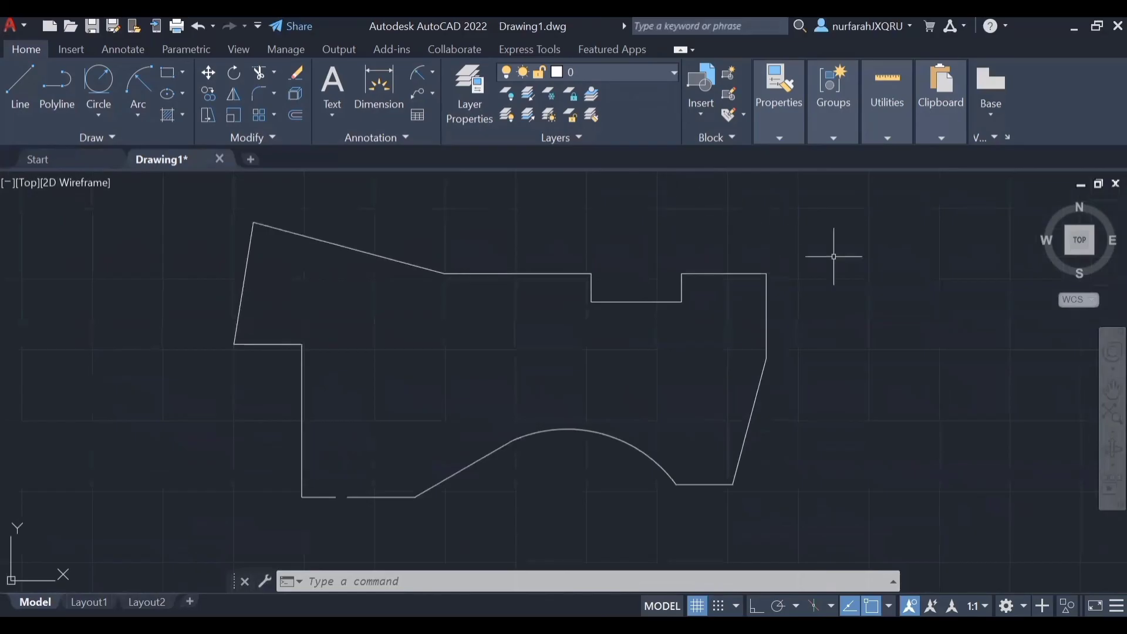